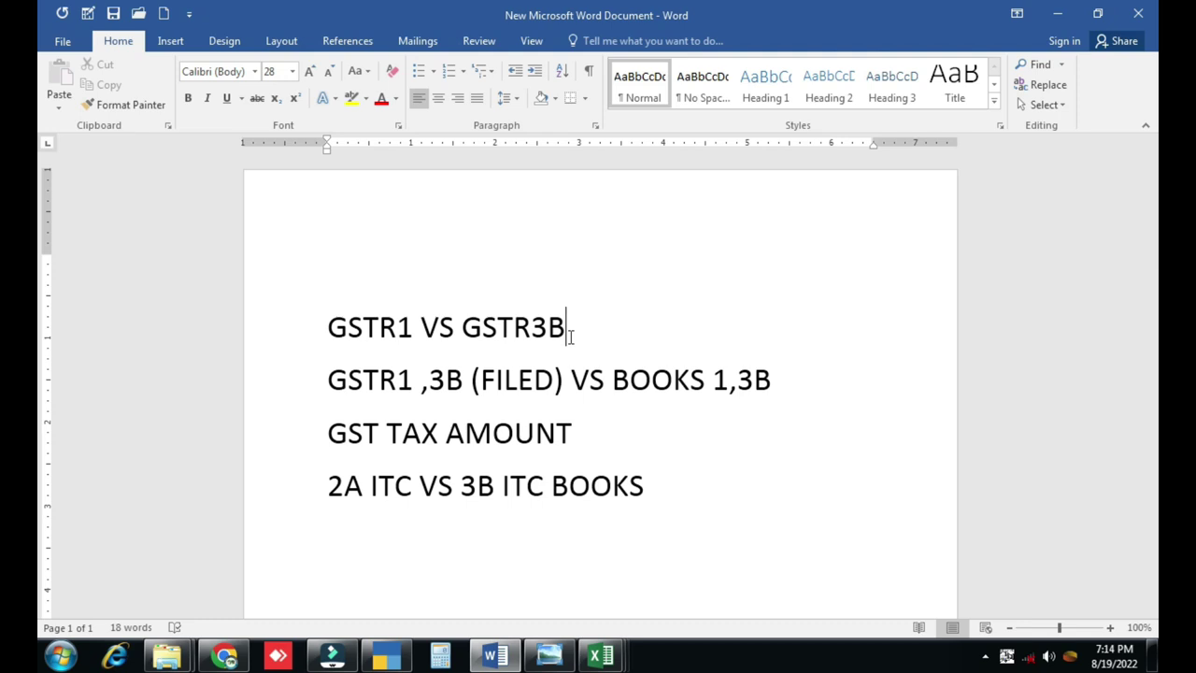
Highlight the first checklist line, GSTR1 VS GSTR3B, as the first comparison to cover
left_click_drag(344, 322, 555, 336)
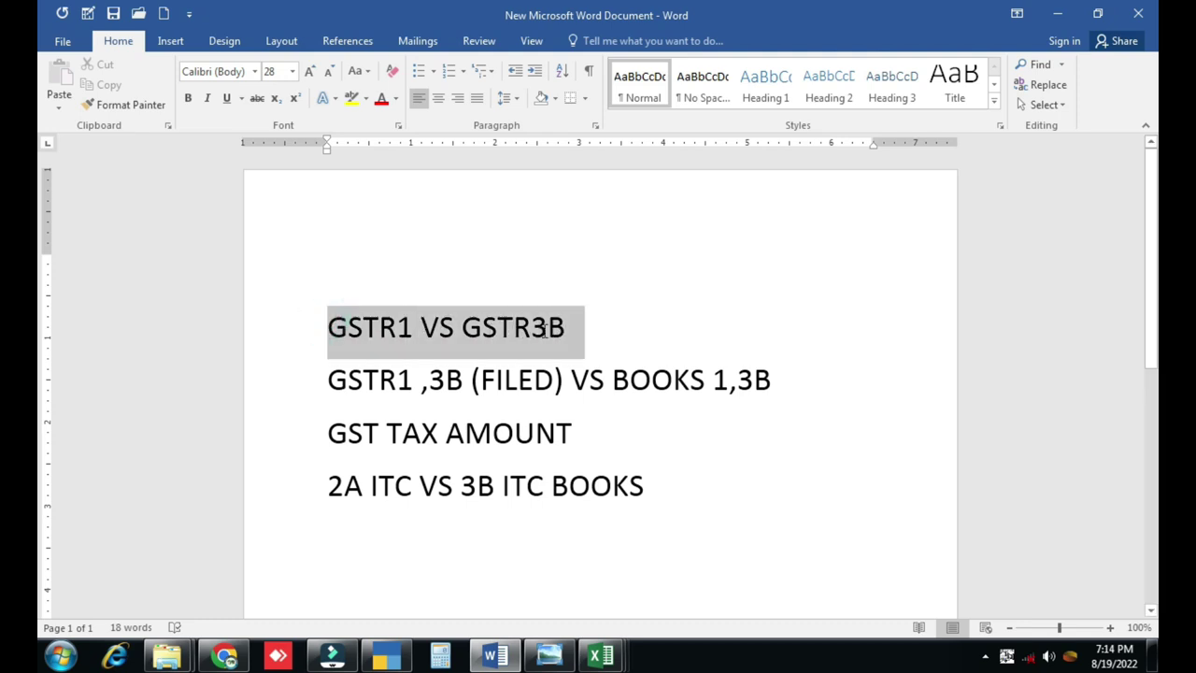
left_click(455, 334)
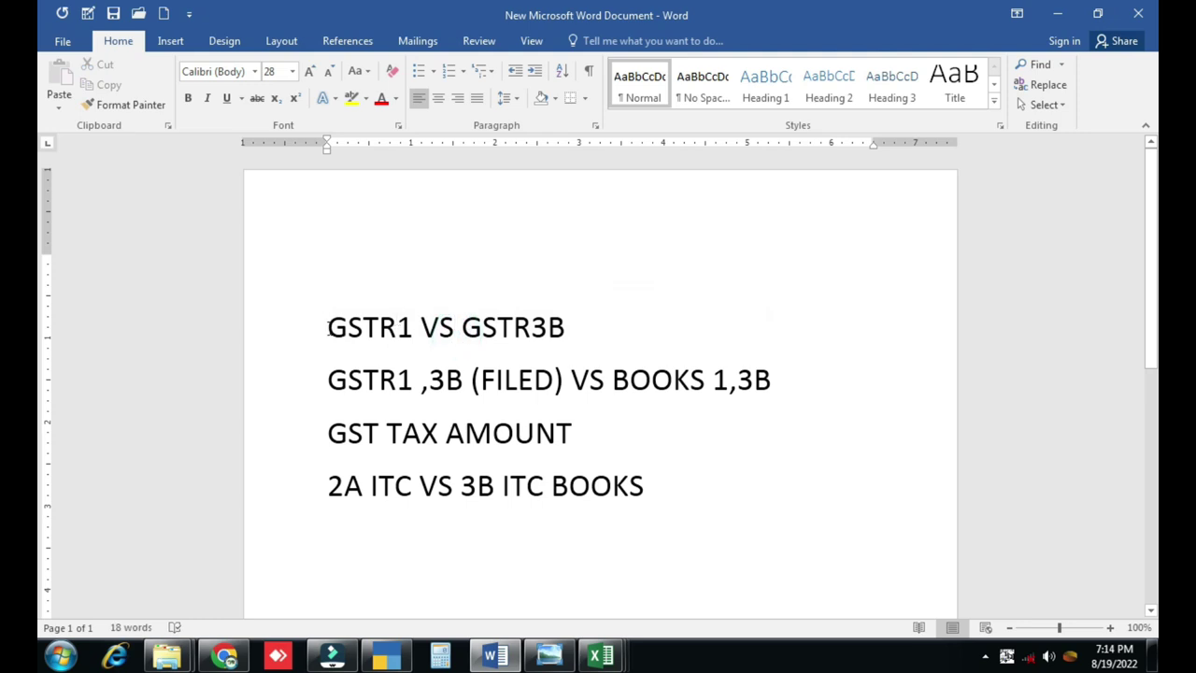
left_click_drag(320, 327, 567, 335)
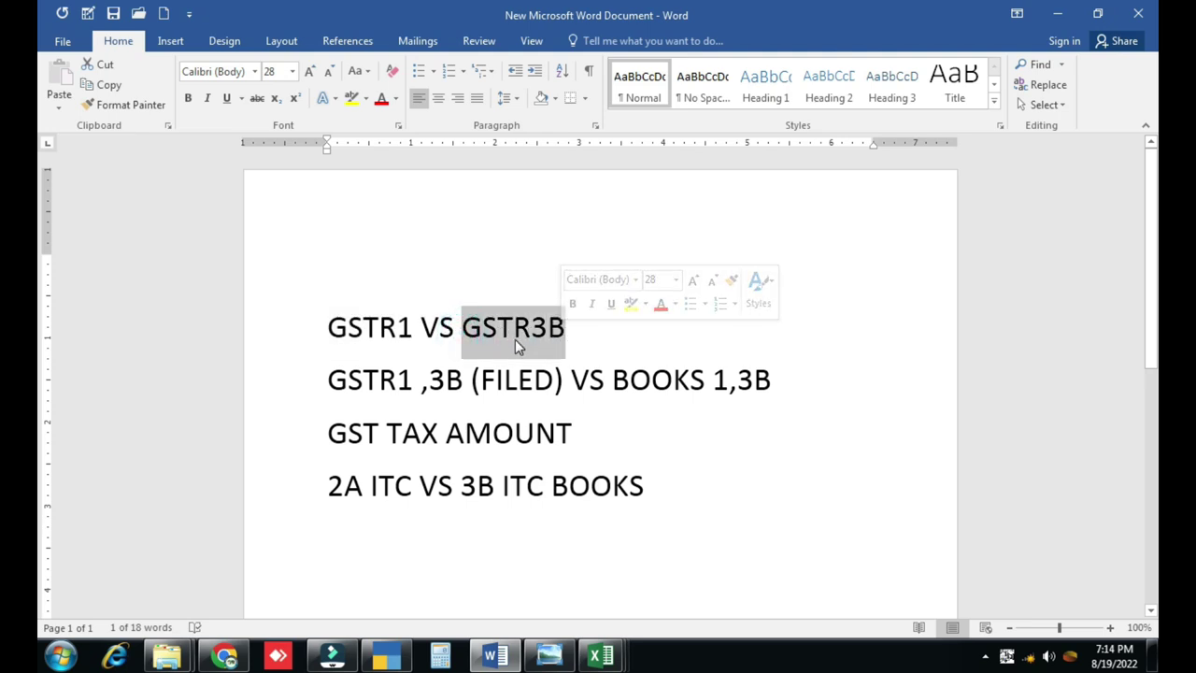
left_click_drag(323, 330, 540, 342)
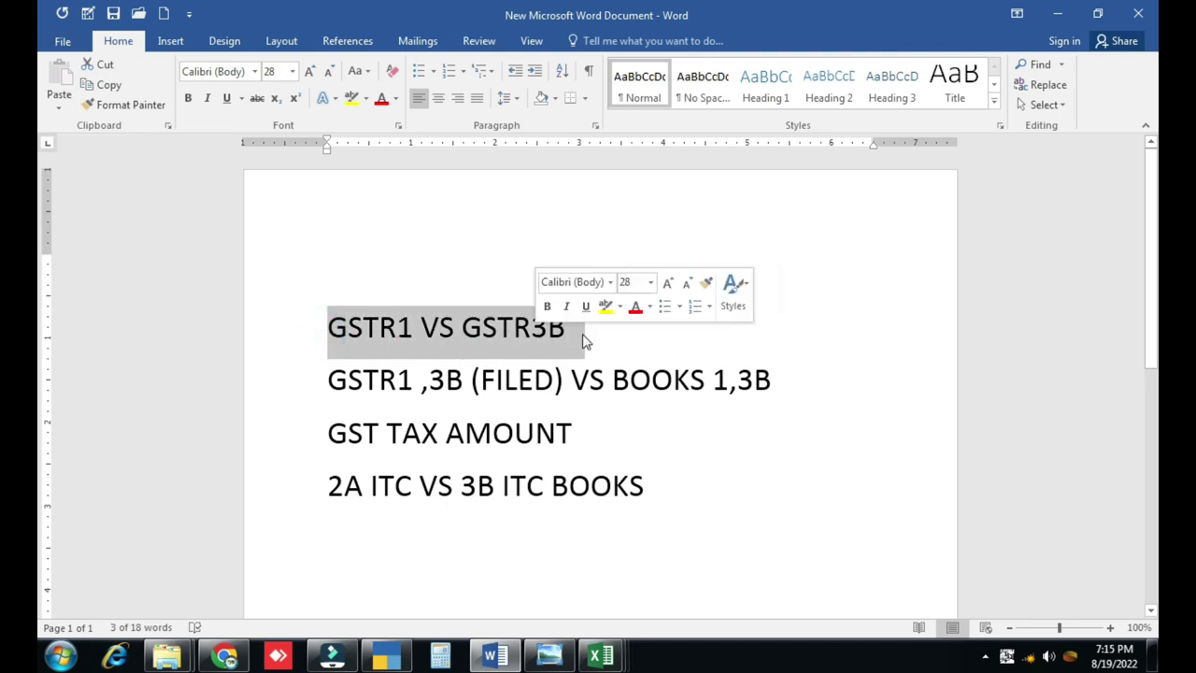
Switch to the BALAJI AGRO AGENCY GST summary 2021-22 workbook in Excel and review its Consolidated 3B Offset Summary tables
left_click(600, 656)
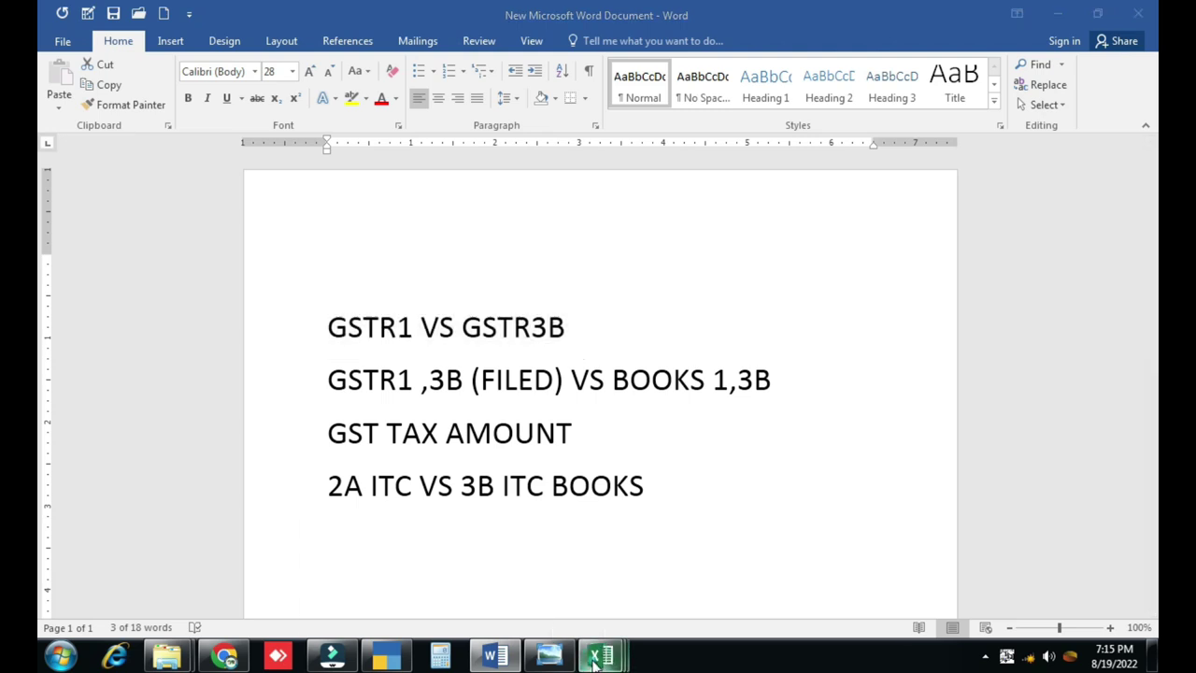
left_click(774, 589)
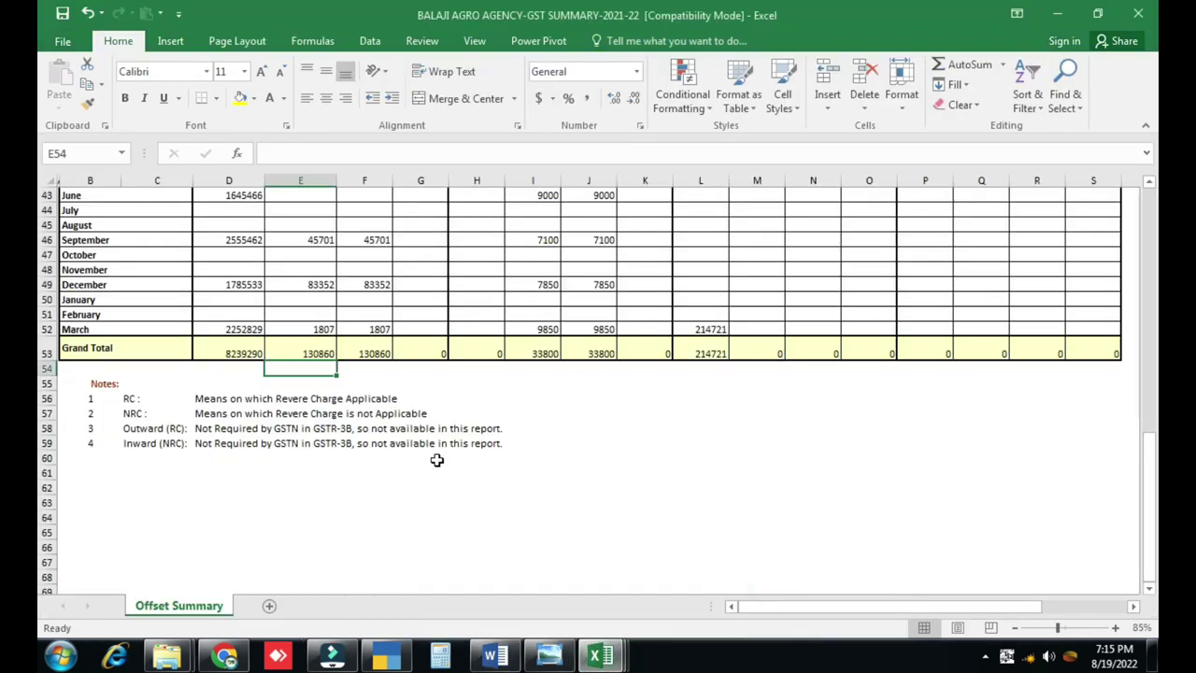
scroll(436, 460, "up", 6)
scroll(436, 460, "up", 7)
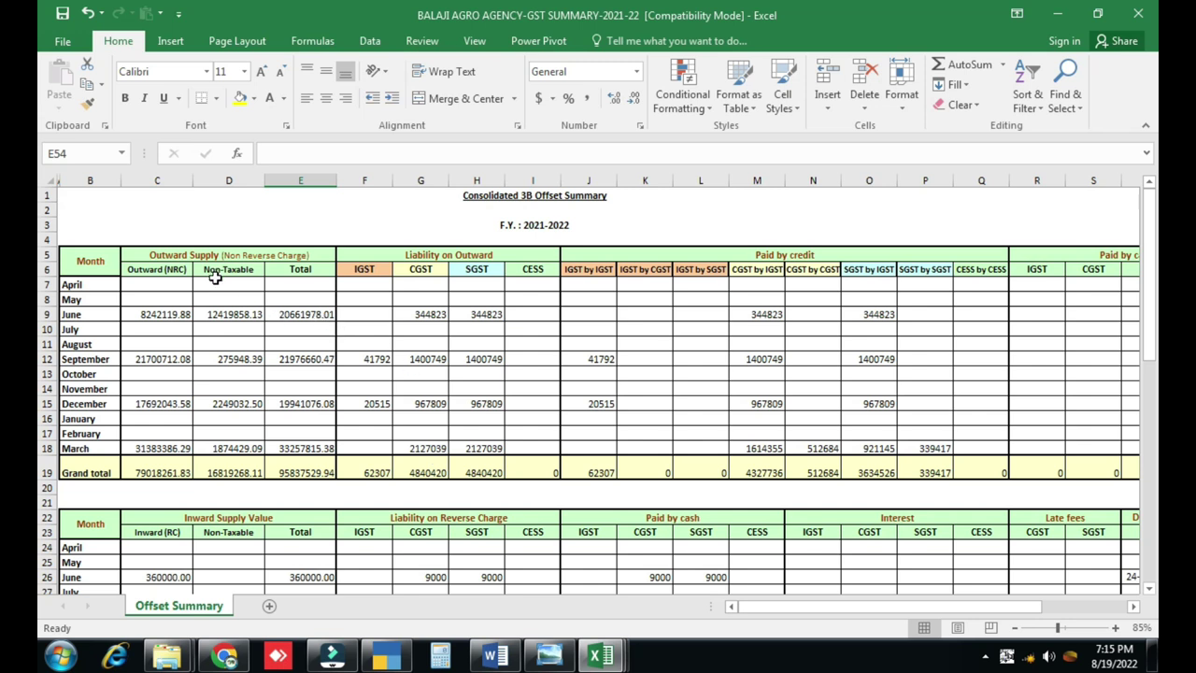
scroll(214, 331, "down", 11)
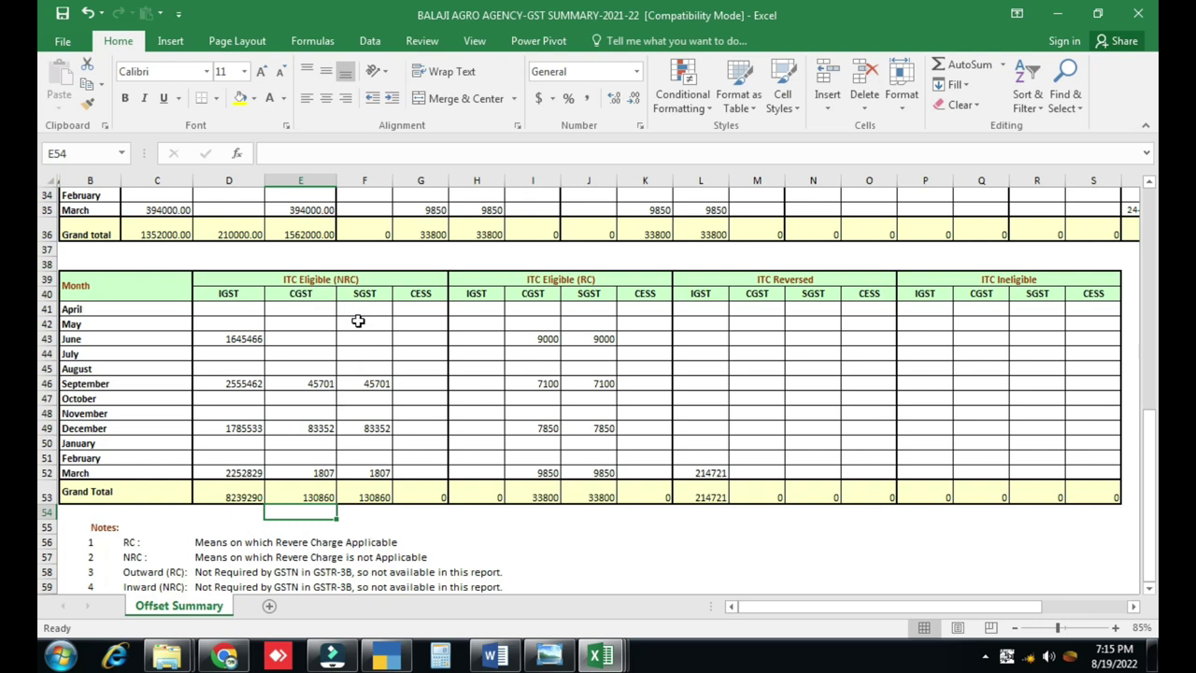
scroll(358, 320, "up", 2)
scroll(355, 343, "up", 9)
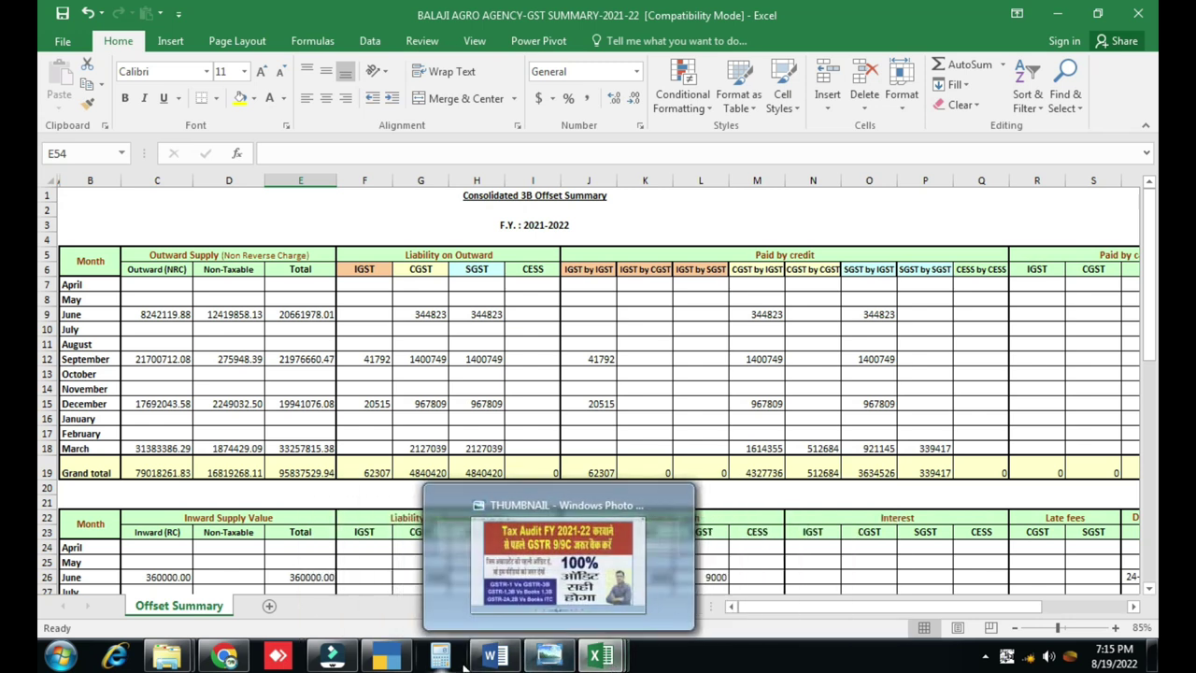
Return to the Word checklist and highlight the line comparing filed GSTR1, 3B with books 1, 3B
left_click(495, 656)
triple_click(418, 345)
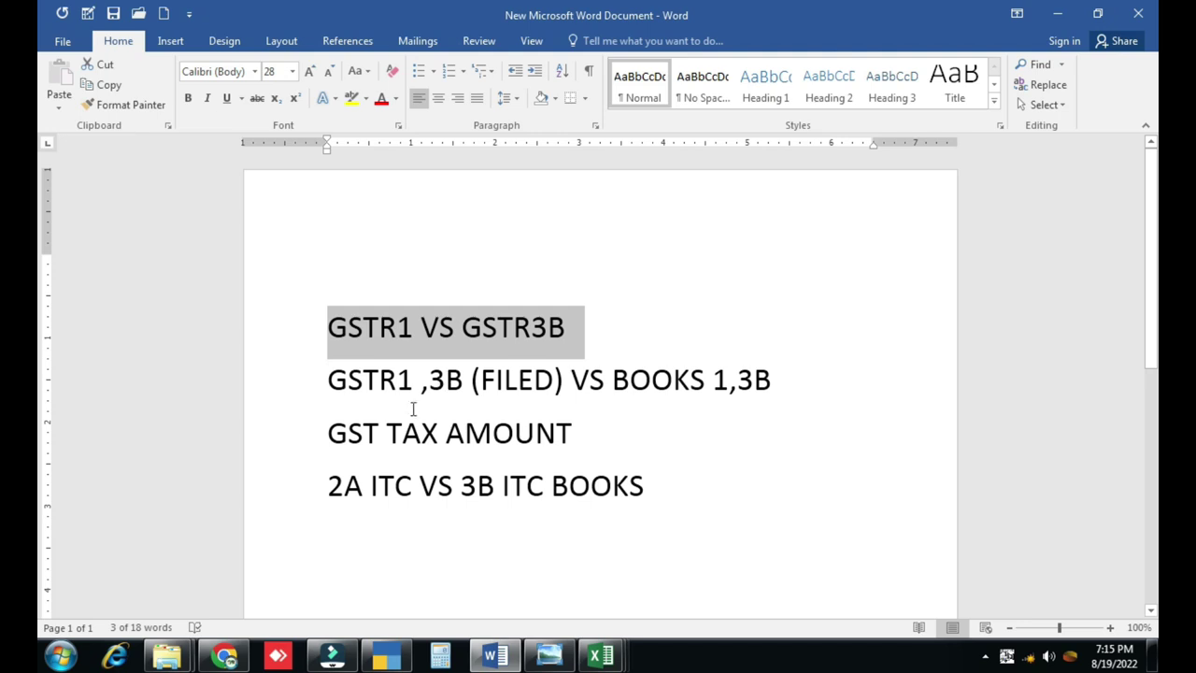
left_click(325, 383)
left_click_drag(324, 384, 773, 387)
left_click(617, 396)
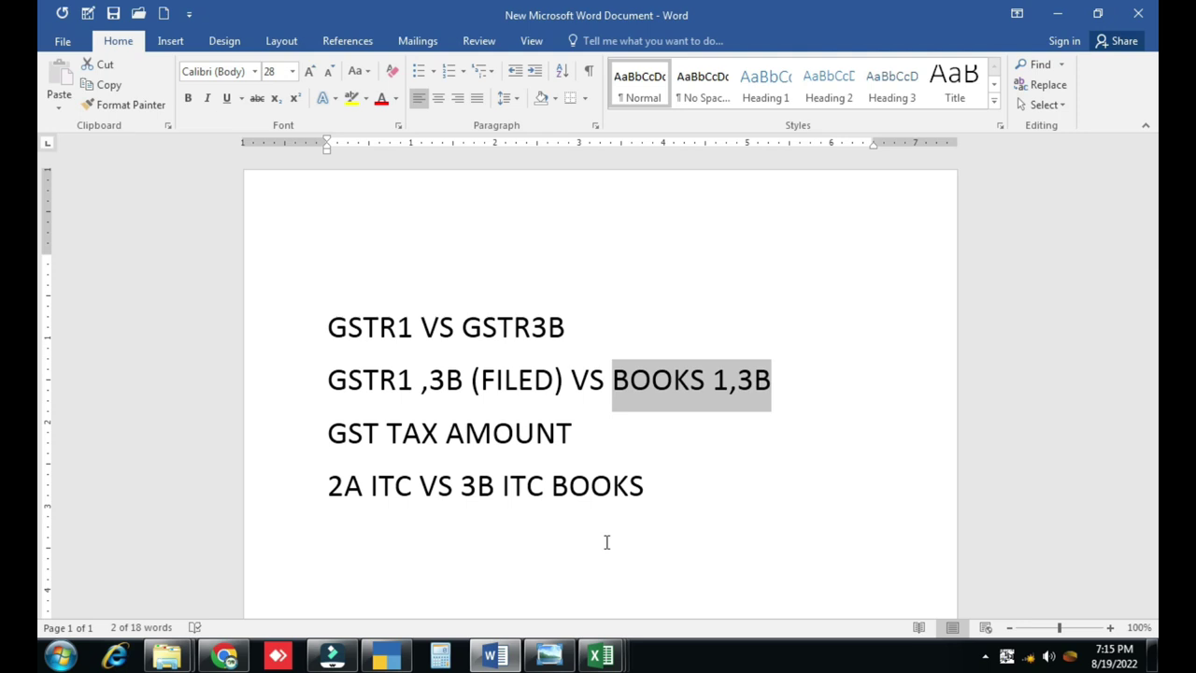
Switch to TallyPrime, leave the GST Annual Computation report and open the GSTR-3B report
left_click(391, 661)
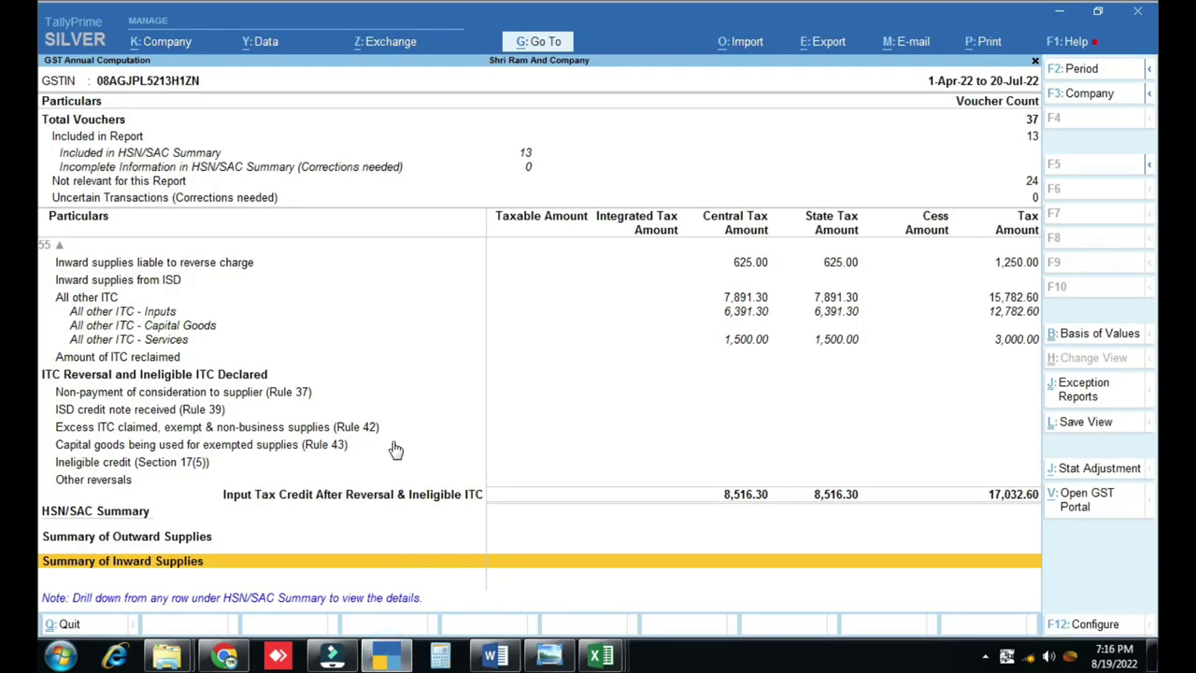
key("Escape")
key("Escape")
key("Escape")
key("Down")
key("Down")
key("Down")
key("Down")
key("Down")
key("Down")
key("Down")
key("Down")
key("Down")
key("Down")
key("Return")
key("Down")
key("Down")
key("Down")
key("Down")
key("Down")
key("Down")
key("Down")
key("Down")
key("Down")
key("Up")
key("Return")
key("Down")
key("Up")
key("Return")
key("Down")
key("Down")
key("Return")
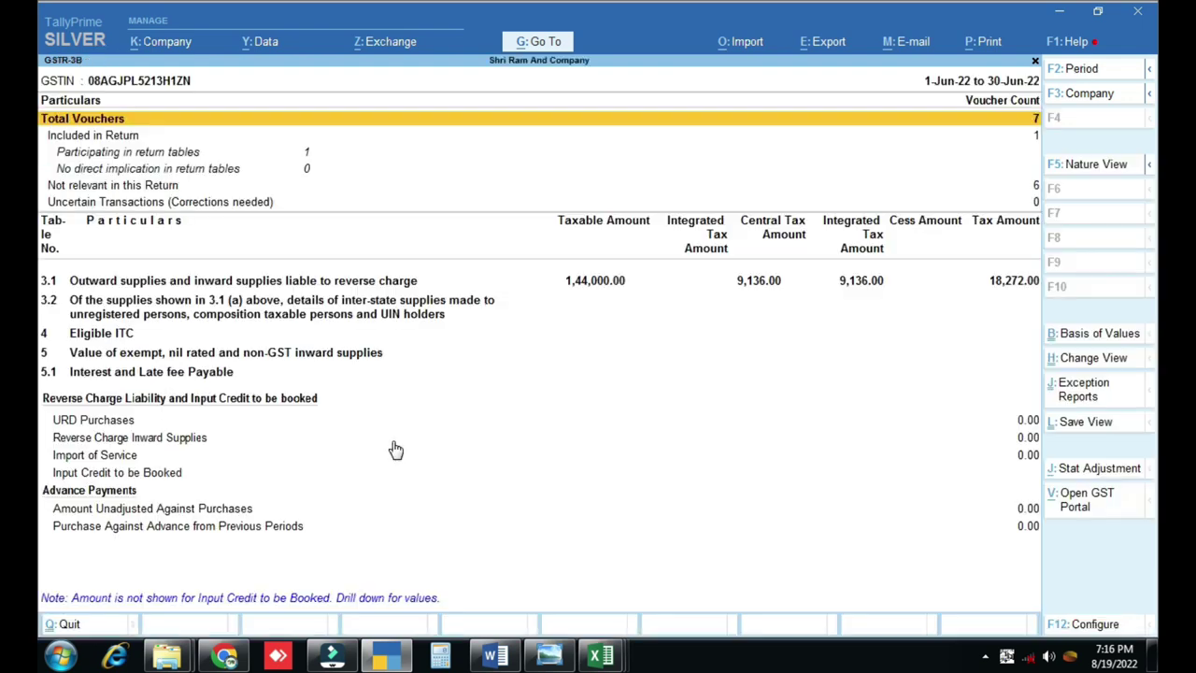
Set the GSTR-3B report period from 1-4-2022 to 20-7-2022
key("F2")
key("Return")
type("20-7-2022")
key("Return")
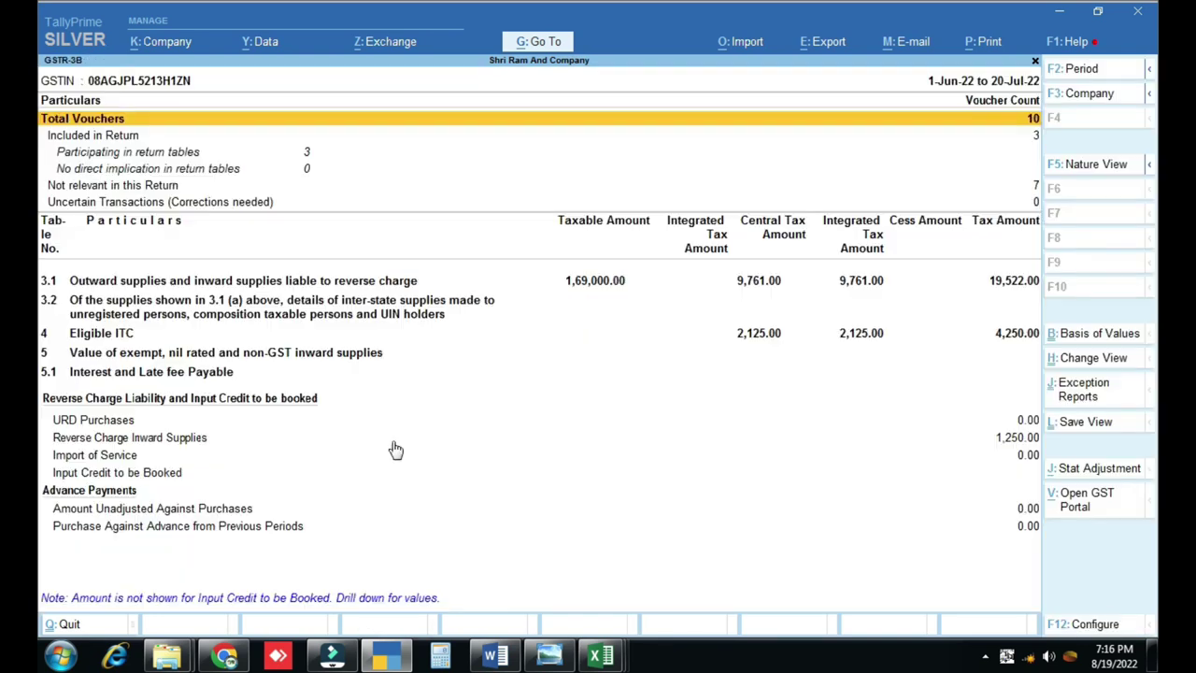
key("F2")
type("1-4-2022")
key("Return")
key("BackSpace")
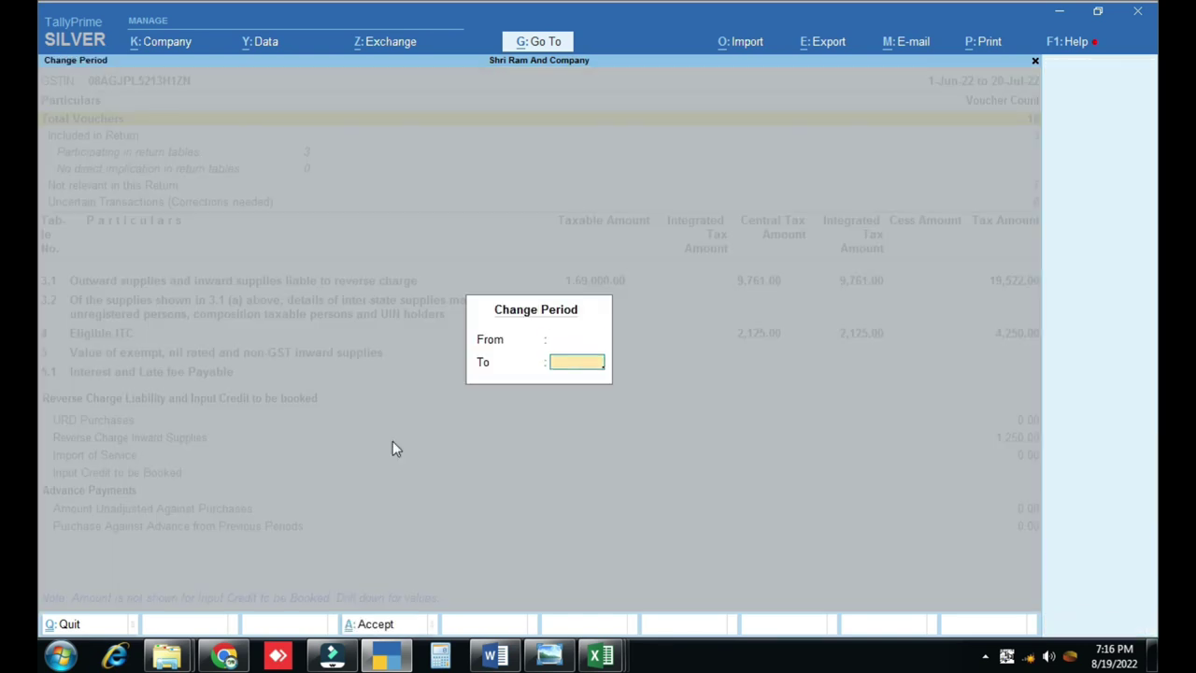
type("20-7-2022")
key("Return")
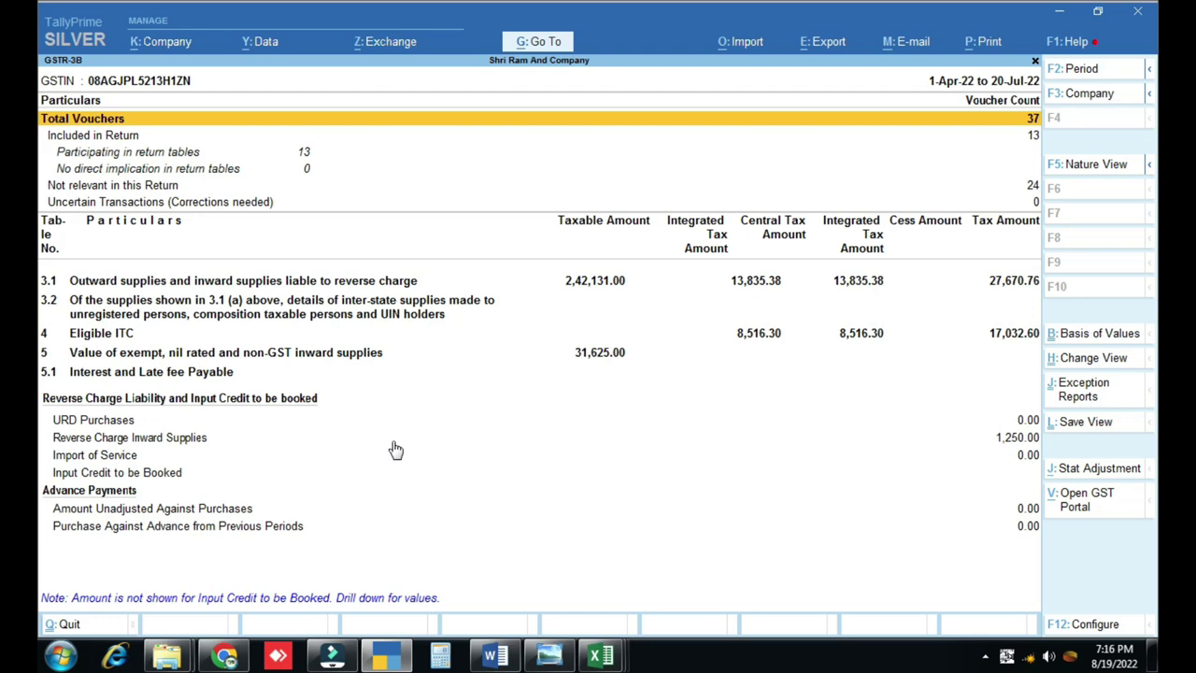
Expand the GSTR-3B report to its detailed view and go to the Eligible ITC row
key("alt+F5")
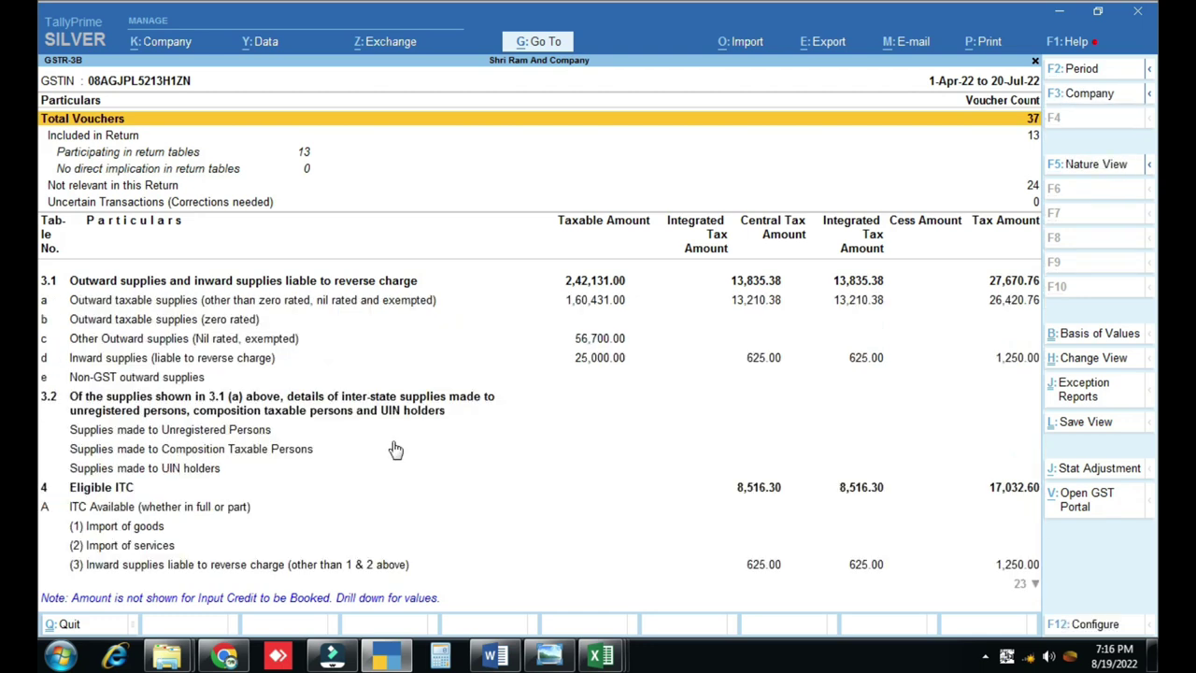
key("Down")
key("Down")
key("Down")
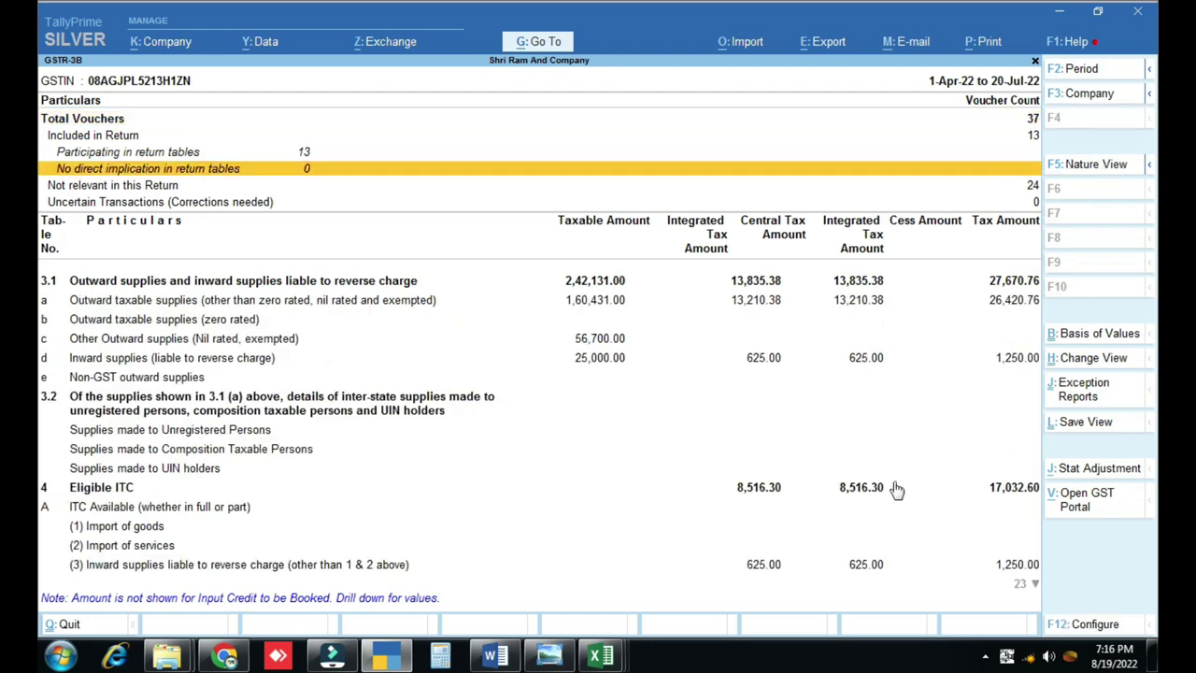
left_click(857, 501)
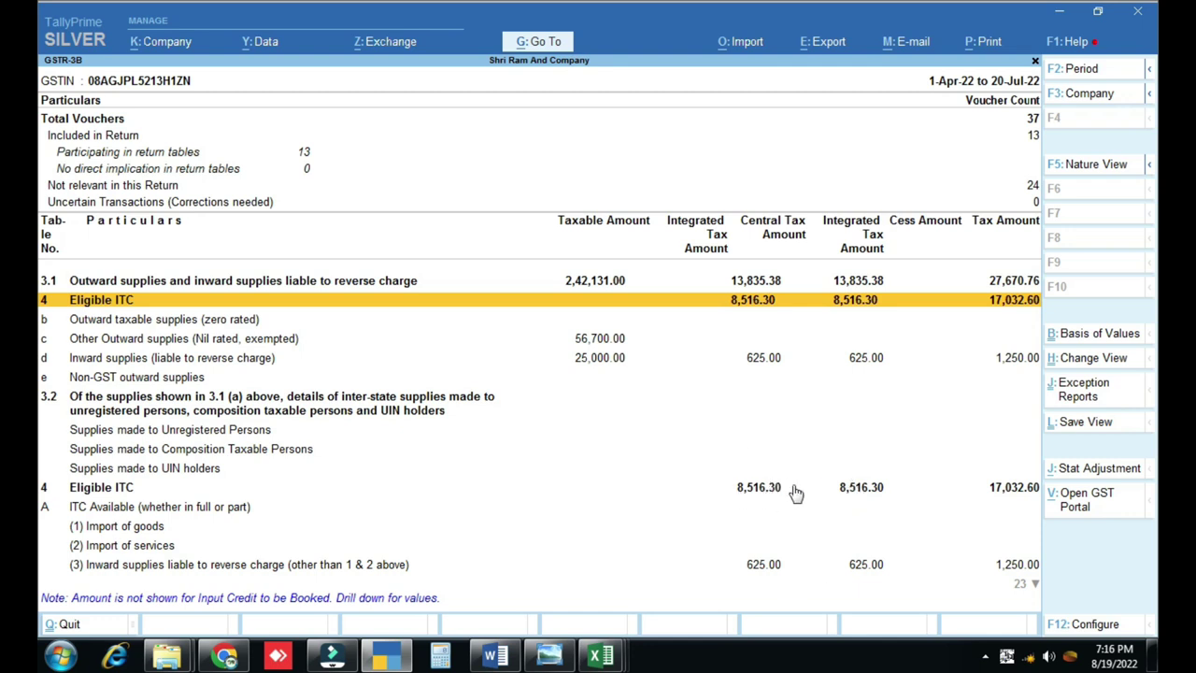
Switch to the GST summary workbook in Excel and examine the monthly ITC Eligible figures, selecting September's non-reverse-charge SGST cell
mouse_move(601, 654)
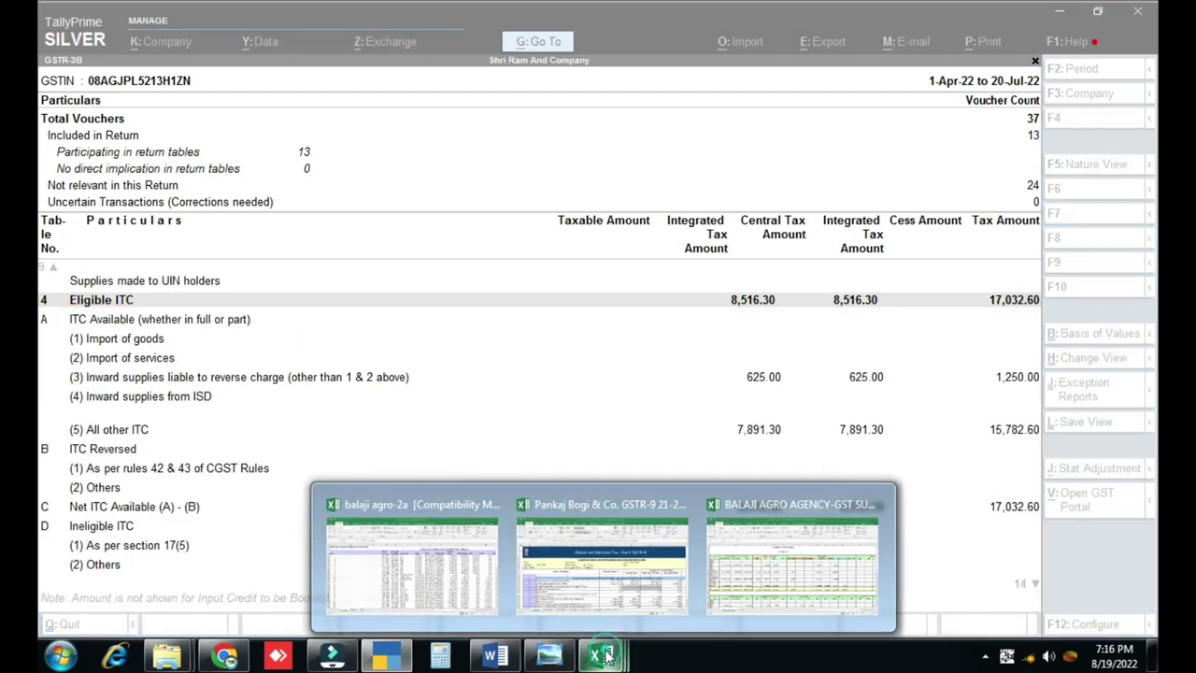
left_click(797, 576)
scroll(350, 411, "down", 6)
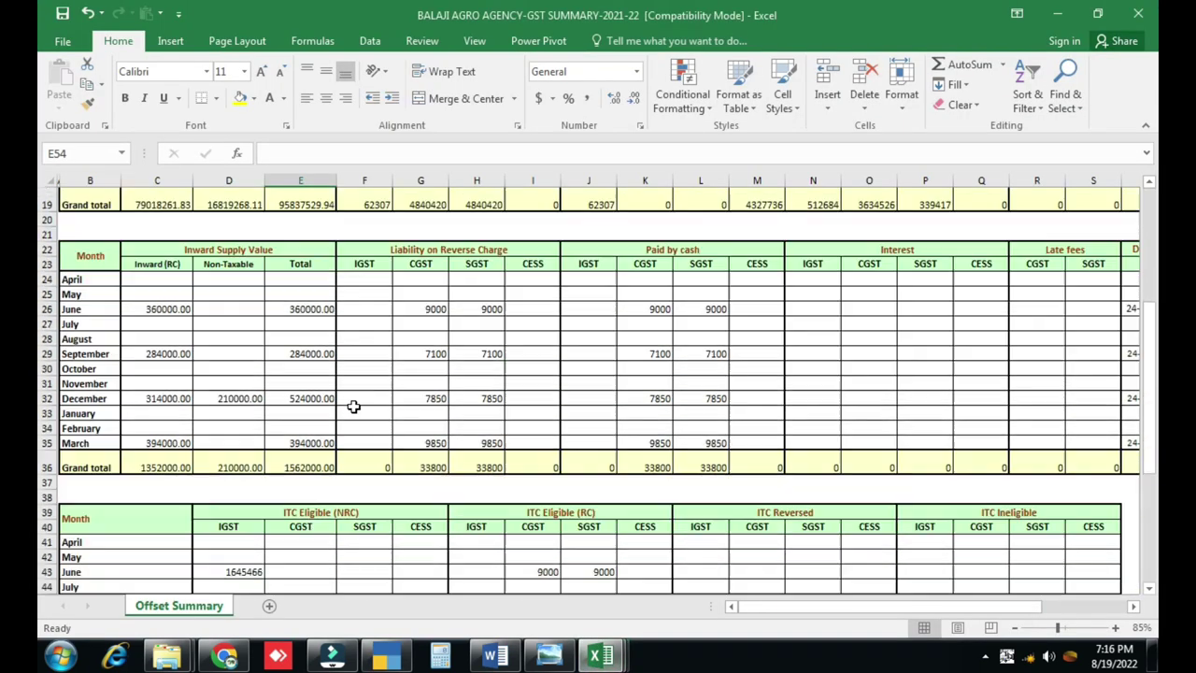
scroll(277, 421, "down", 4)
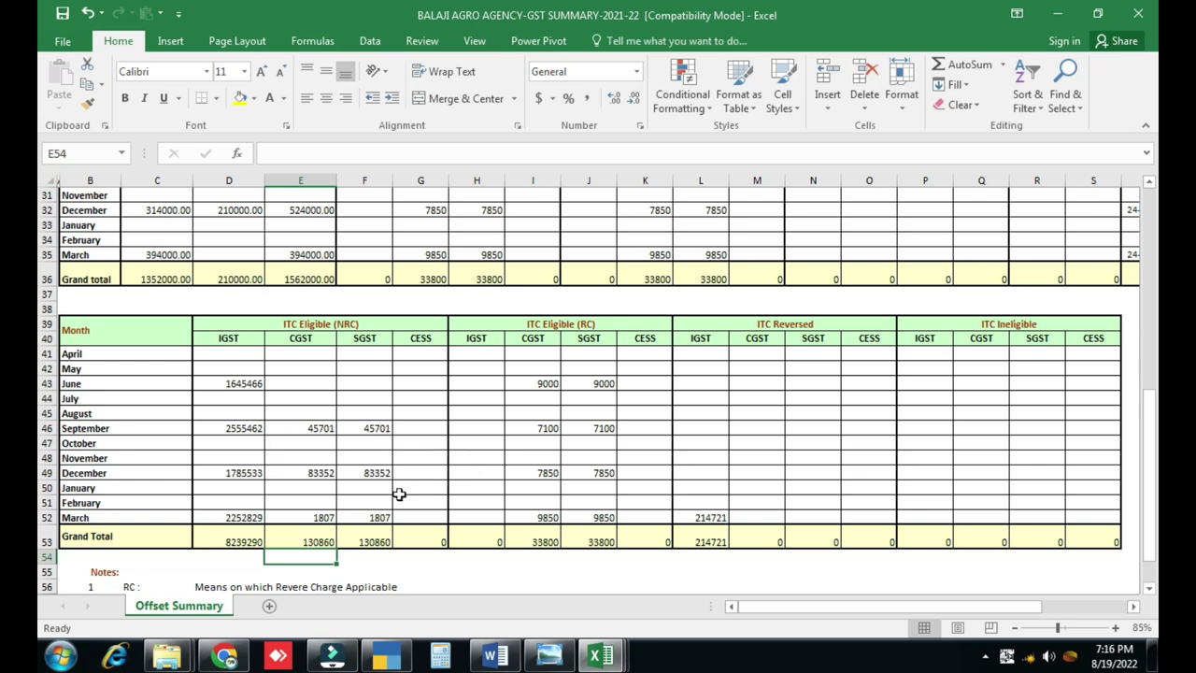
scroll(399, 493, "down", 1)
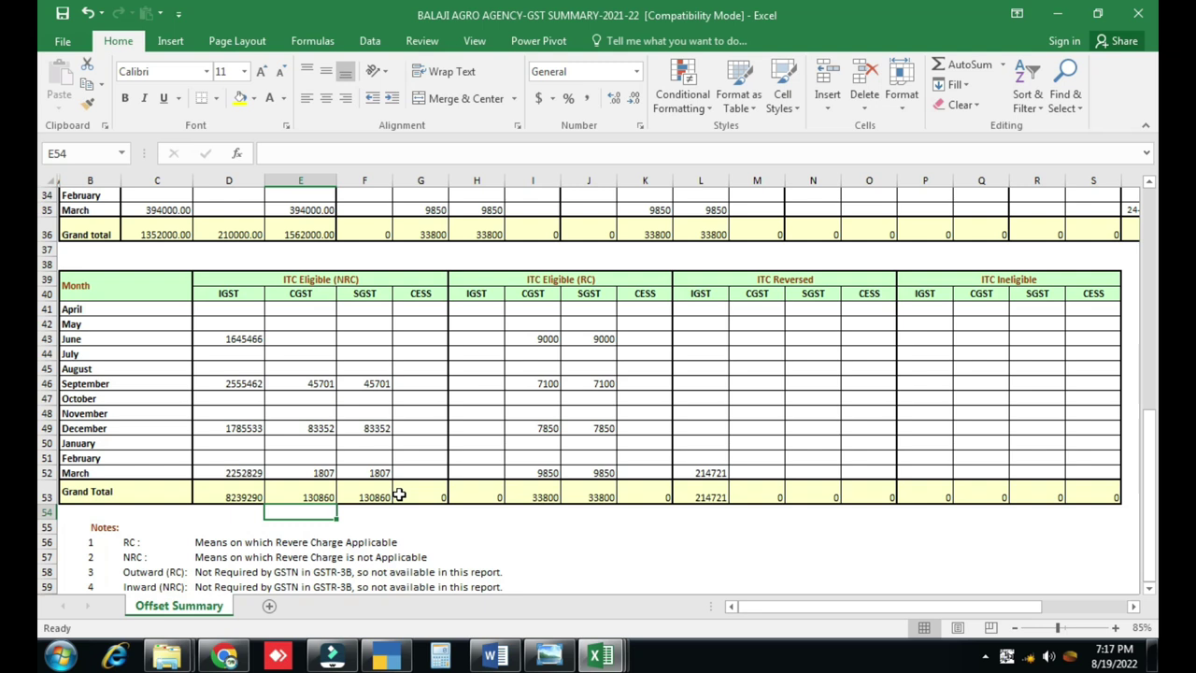
left_click(383, 387)
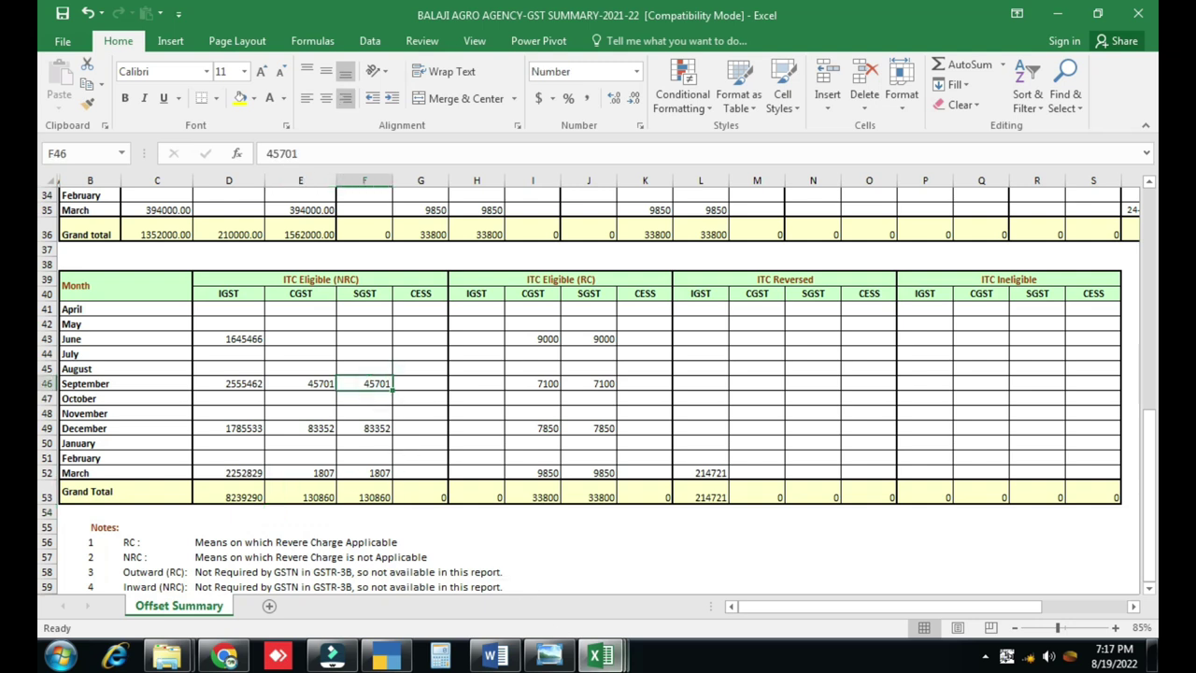
Glance at the GSTR-9 workbook and return to the GST summary to check the CGST and SGST grand totals of eligible ITC
mouse_move(612, 659)
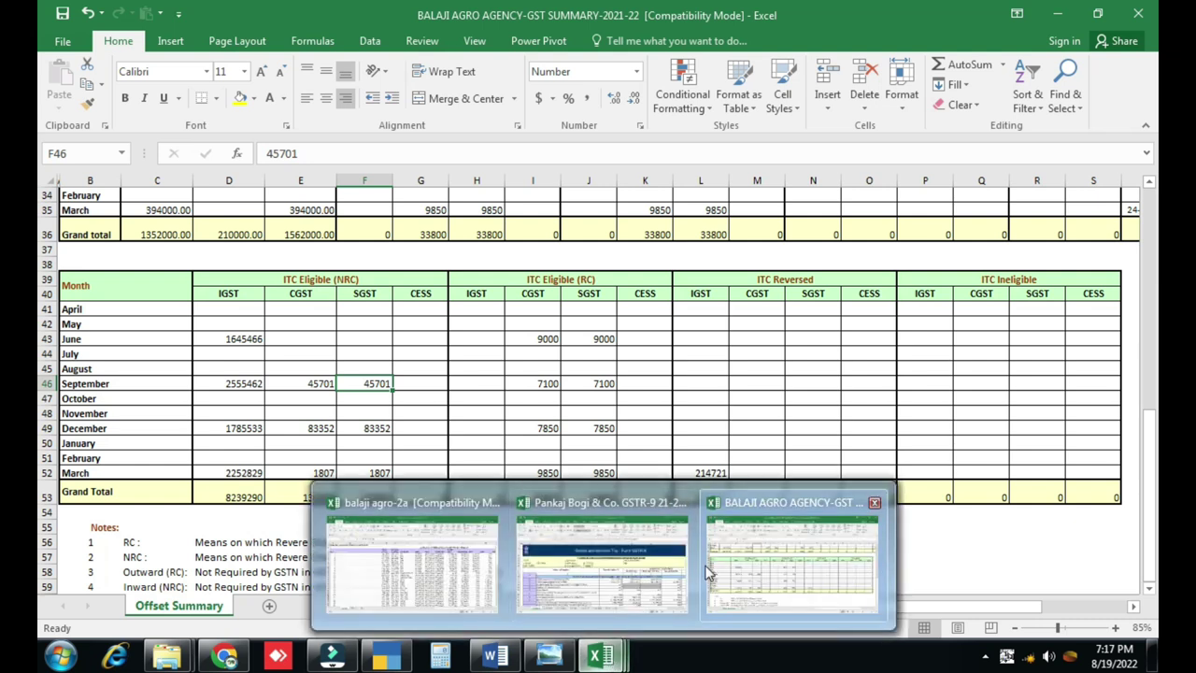
left_click(633, 567)
mouse_move(612, 659)
left_click(733, 551)
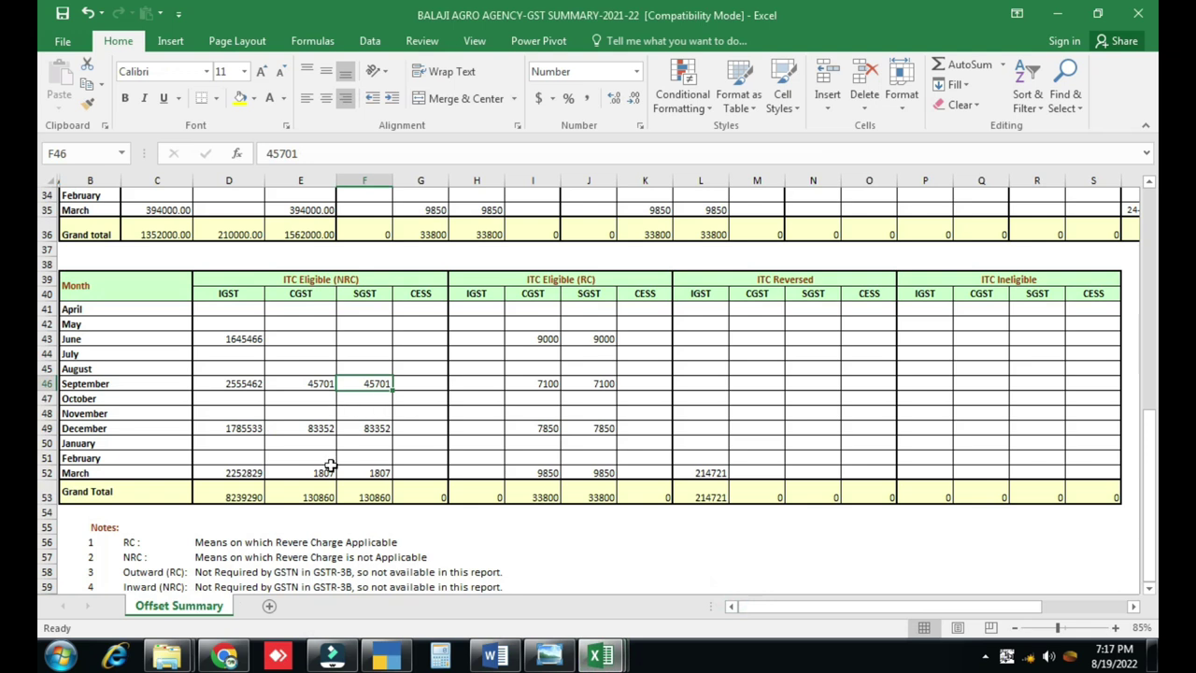
left_click(329, 514)
left_click(364, 520)
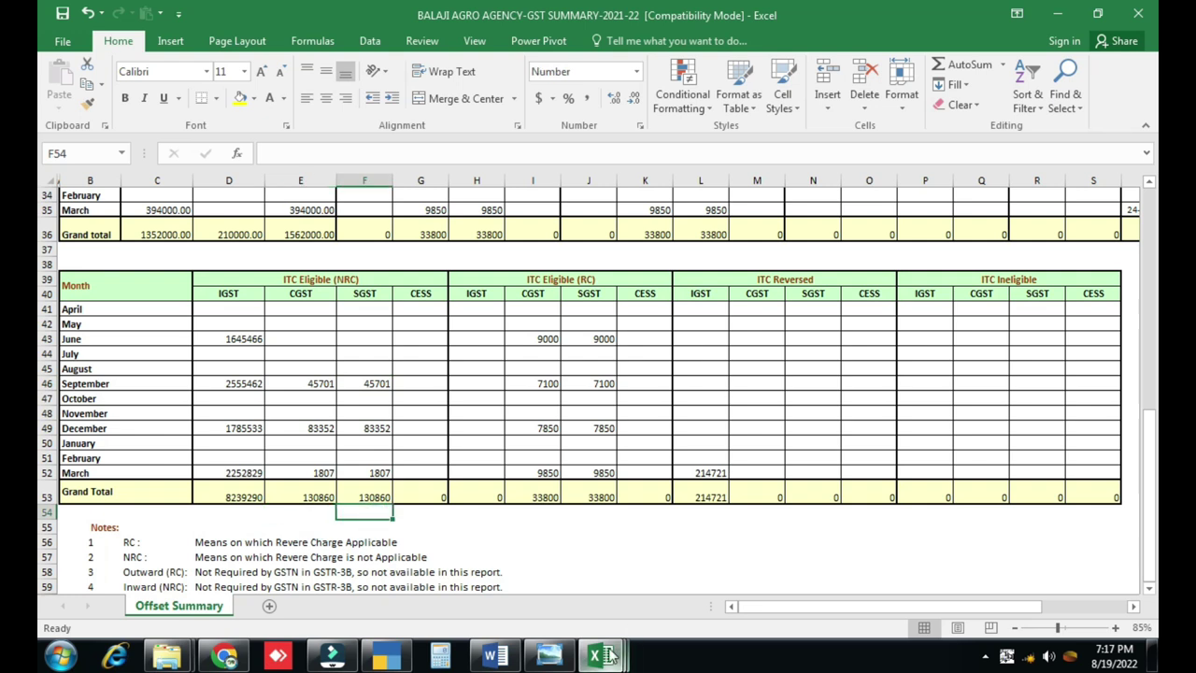
mouse_move(610, 657)
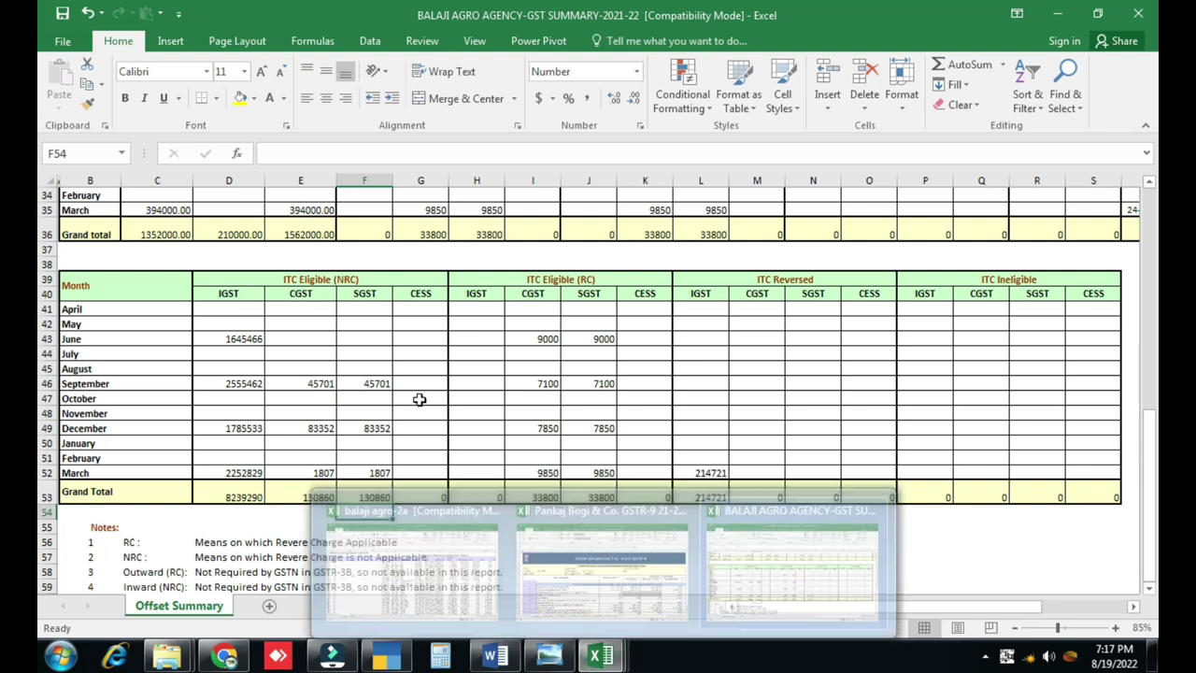
left_click(420, 399)
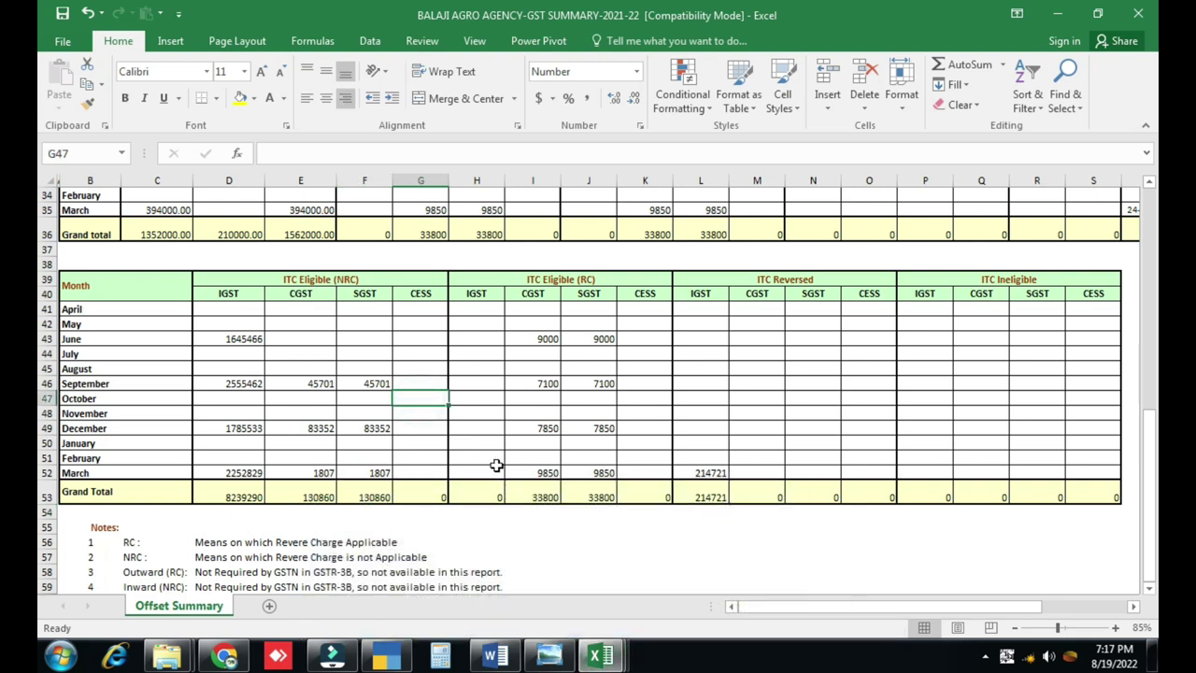
Return to the Word checklist and highlight the line 2A ITC VS 3B ITC BOOKS
left_click(495, 656)
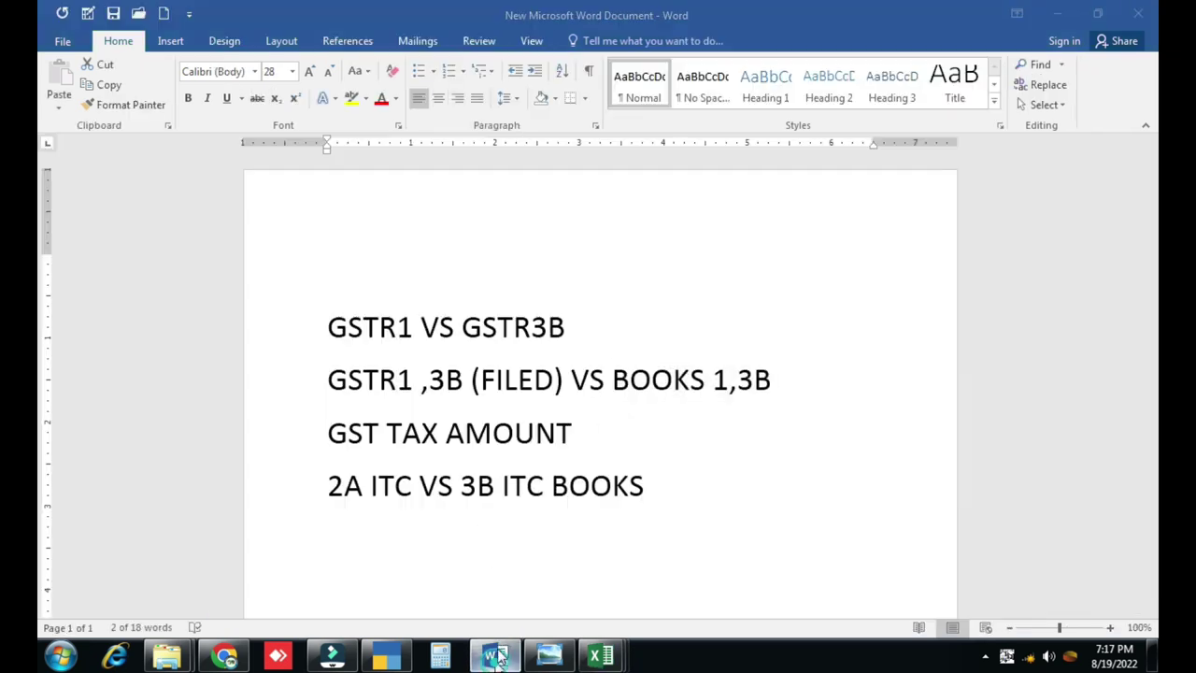
left_click_drag(328, 483, 658, 499)
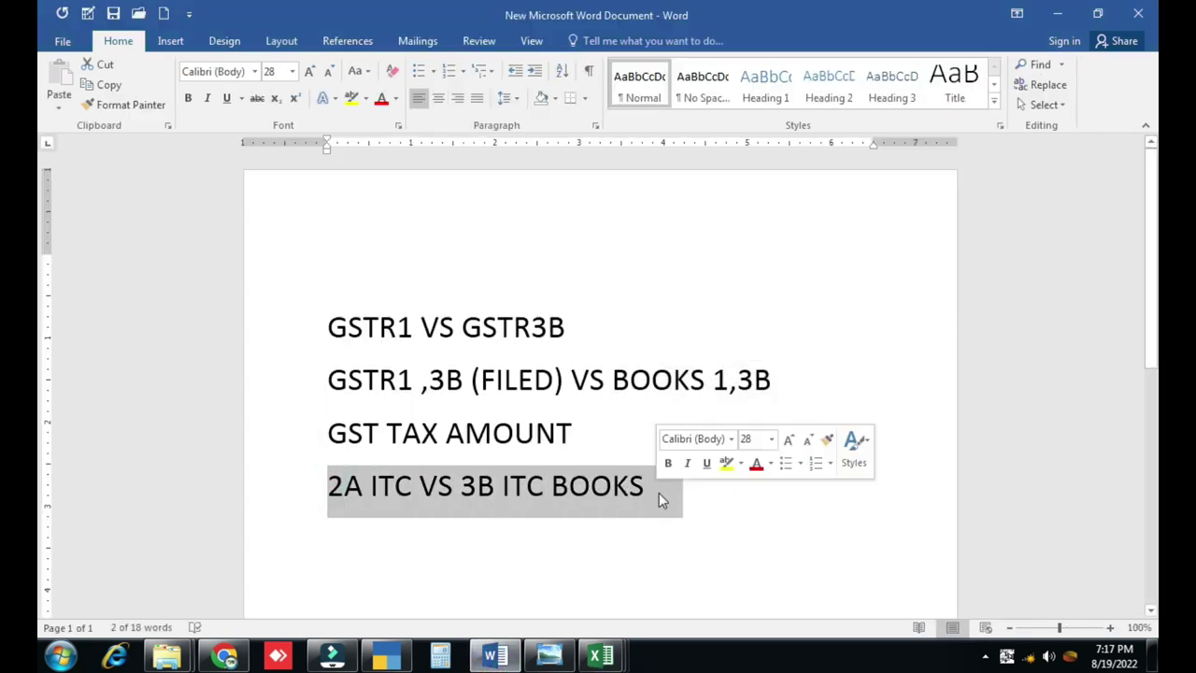
left_click(495, 490)
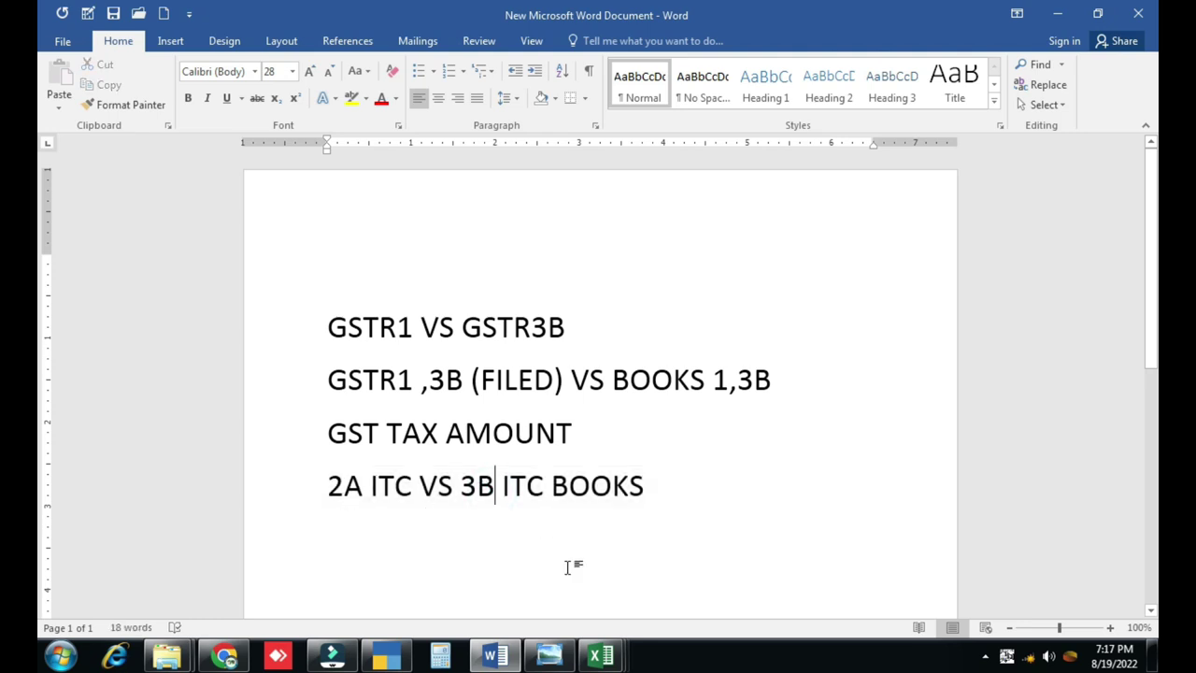
Switch to the balaji agro-2a workbook in Excel and examine the tax totals at the end of the GSTR-2A invoice list
mouse_move(612, 651)
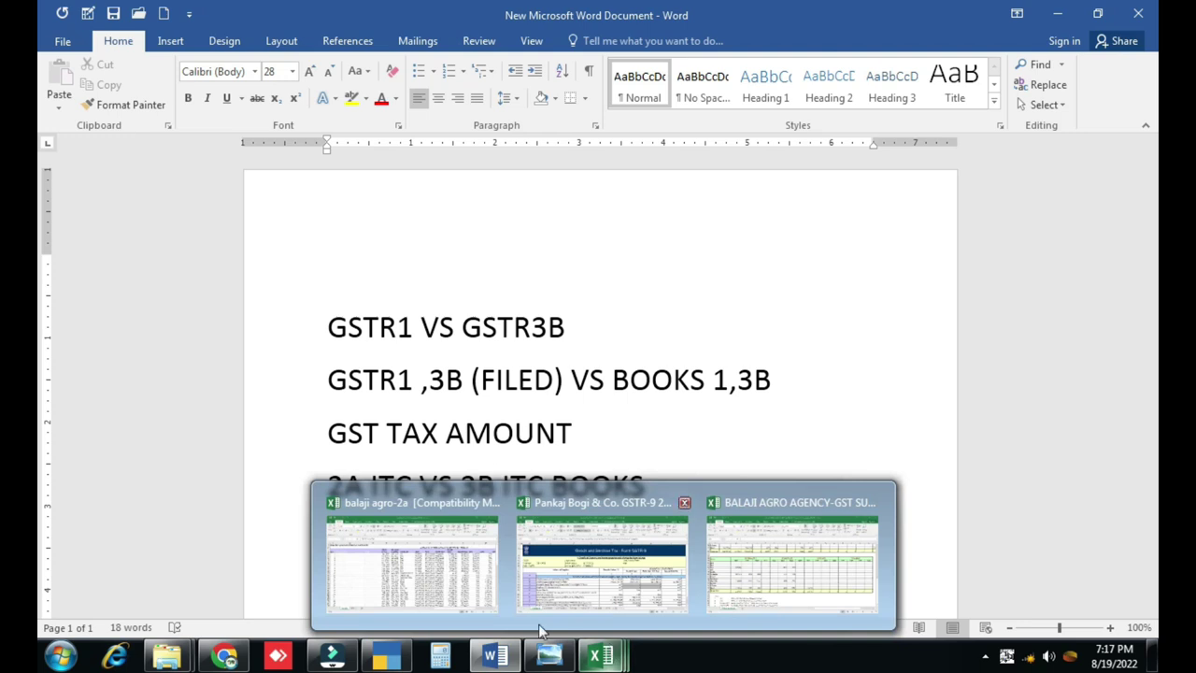
left_click(481, 592)
scroll(569, 430, "down", 9)
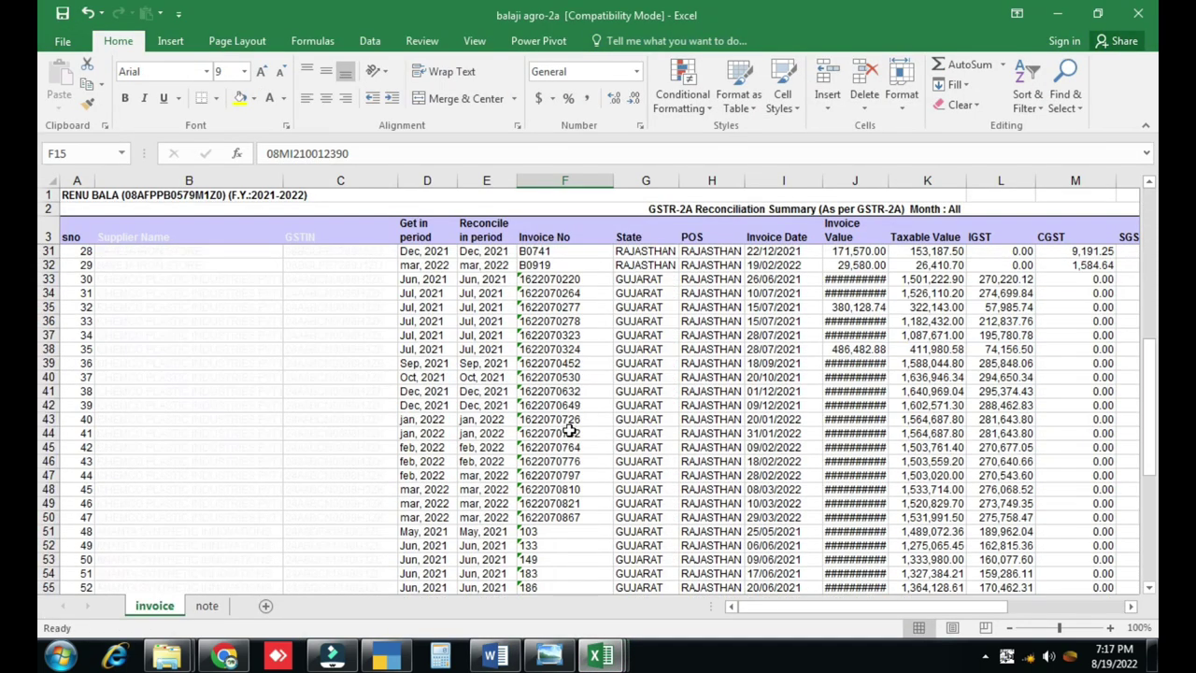
scroll(569, 430, "down", 11)
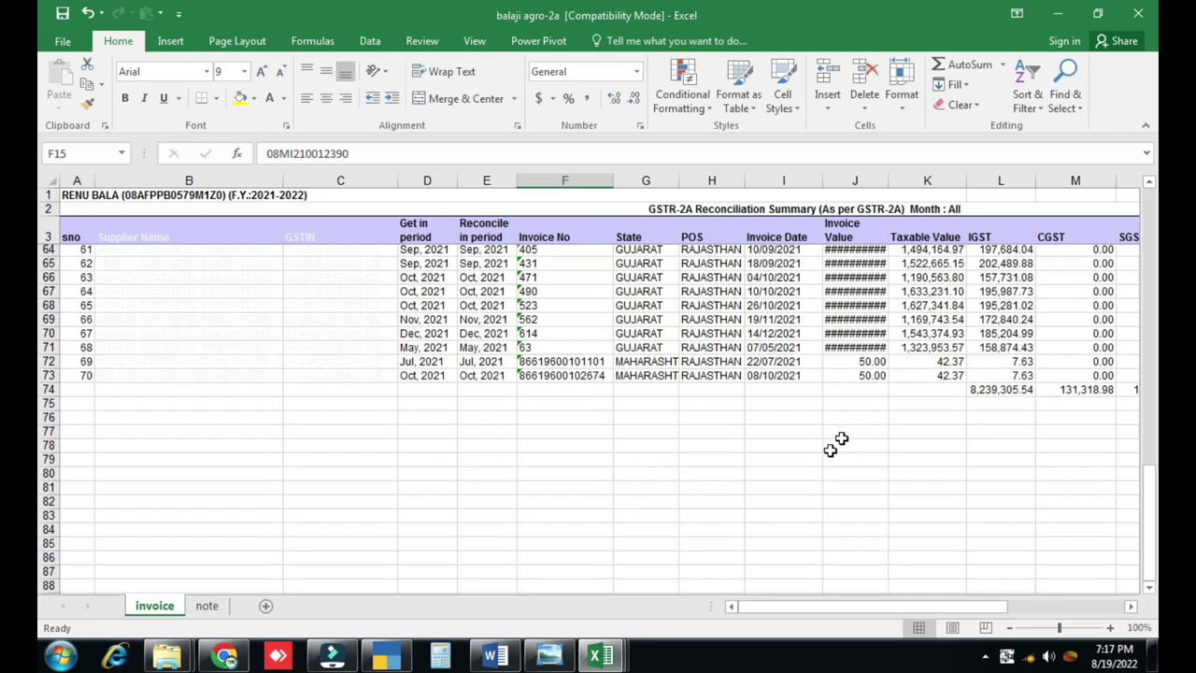
Examine the IGST, CGST and SGST totals in row 74 of the GSTR-2A invoice list, selecting all three together
left_click_drag(945, 605, 1022, 619)
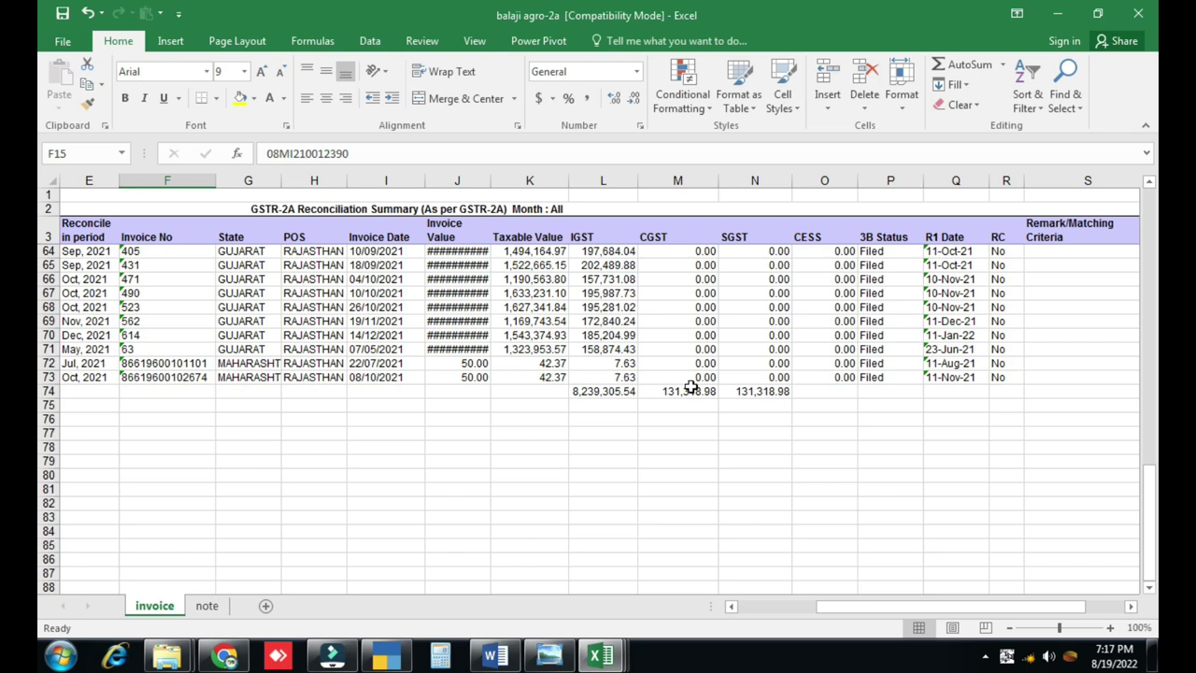
left_click(691, 389)
left_click(607, 390)
left_click(682, 392)
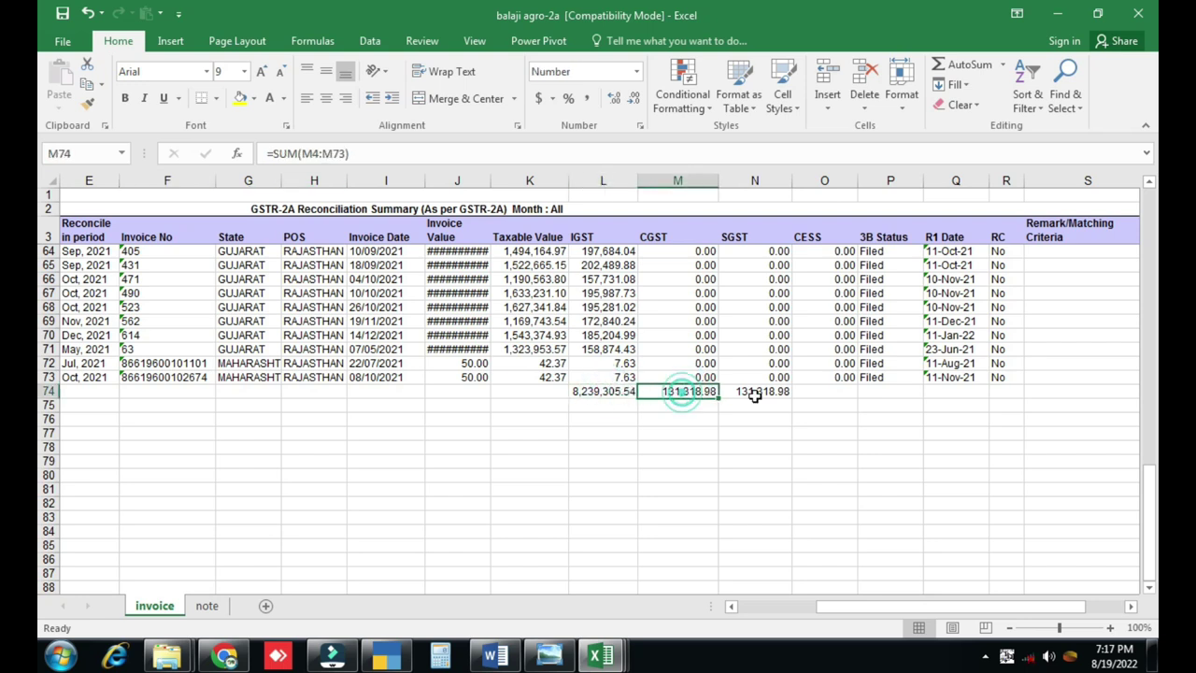
left_click(761, 393)
left_click_drag(628, 392, 752, 393)
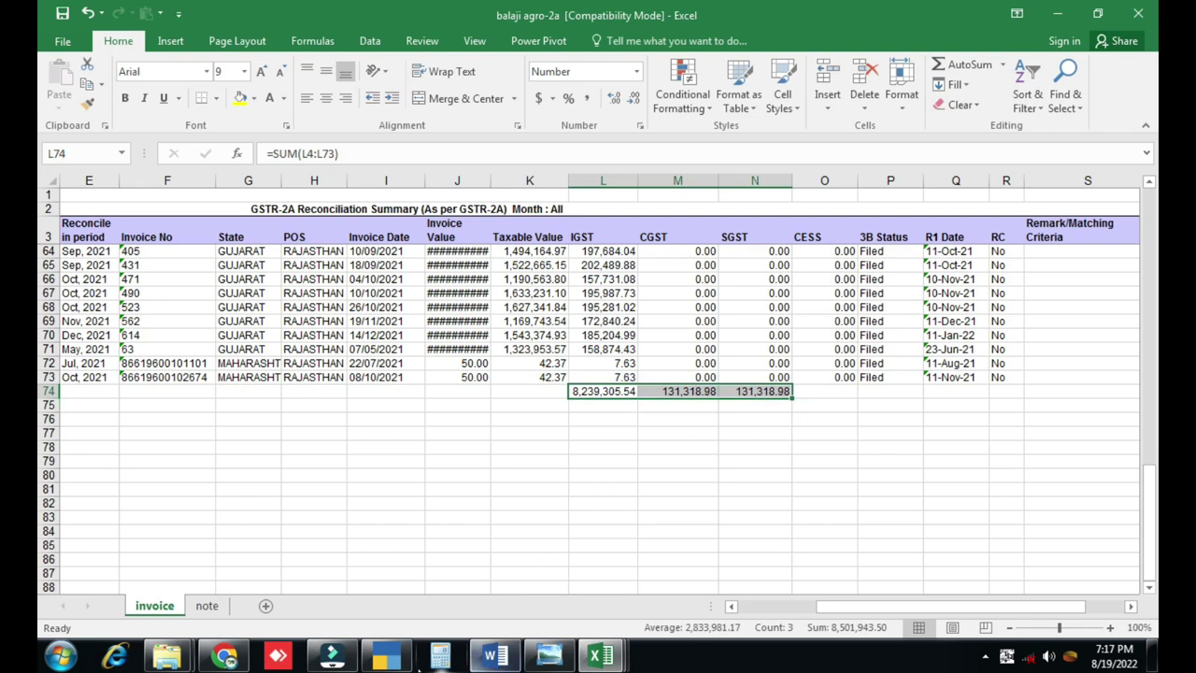
Switch to TallyPrime's GSTR-3B report and examine the Eligible ITC section down to Interest and Late fee Payable
left_click(386, 656)
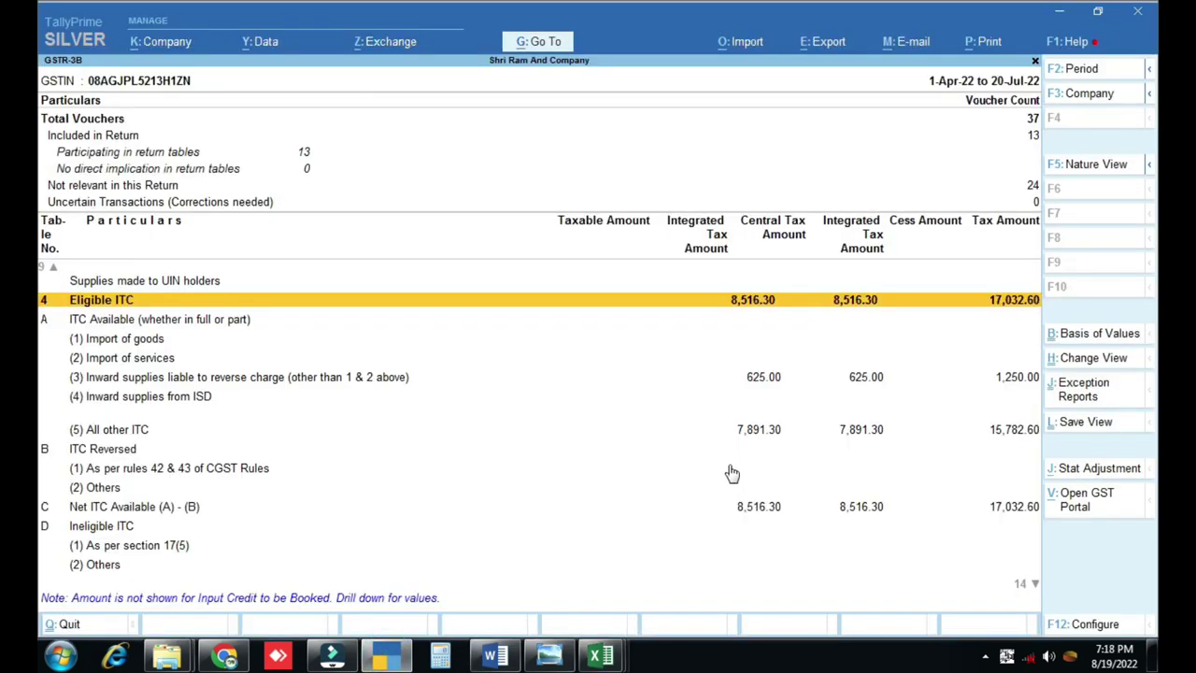
key("Down")
key("Down")
key("Down")
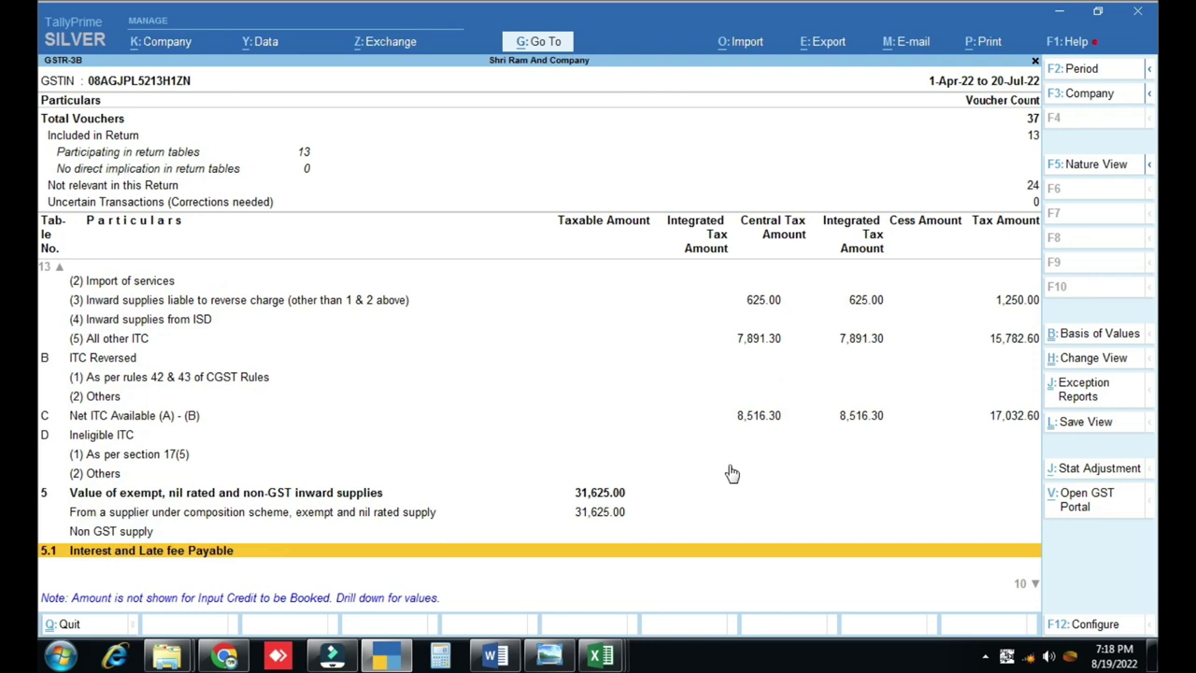
Return to the balaji agro-2a workbook in Excel and check the CGST and SGST totals below the invoice list
mouse_move(600, 656)
left_click(456, 572)
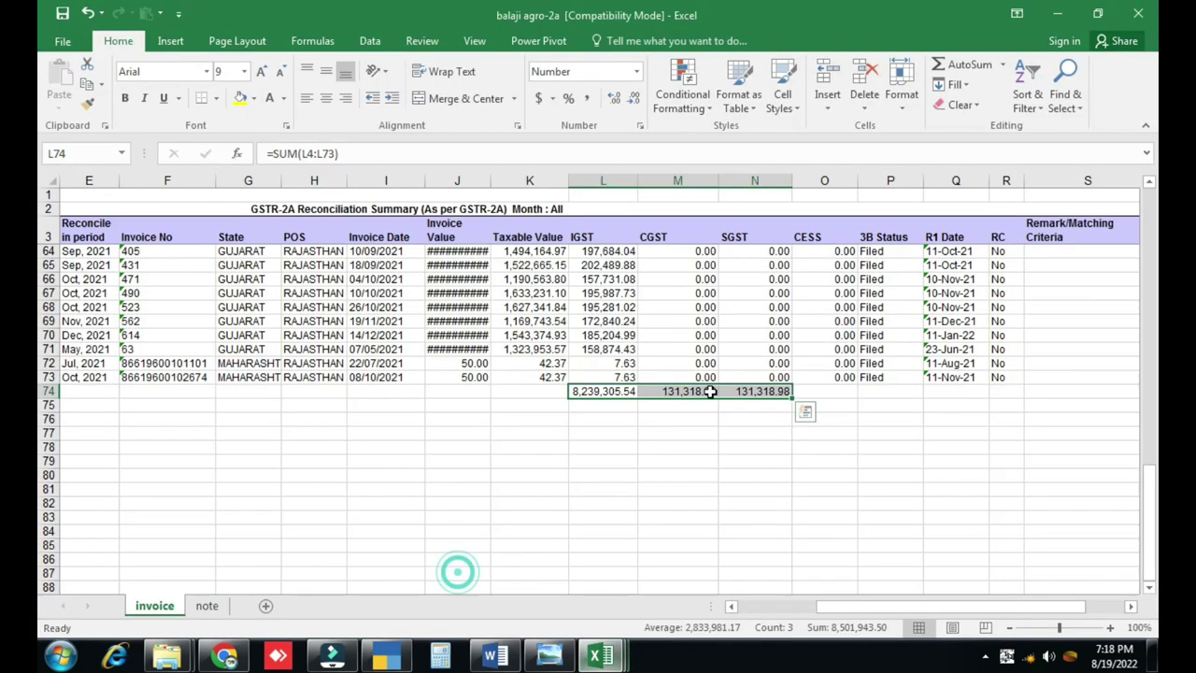
left_click(616, 418)
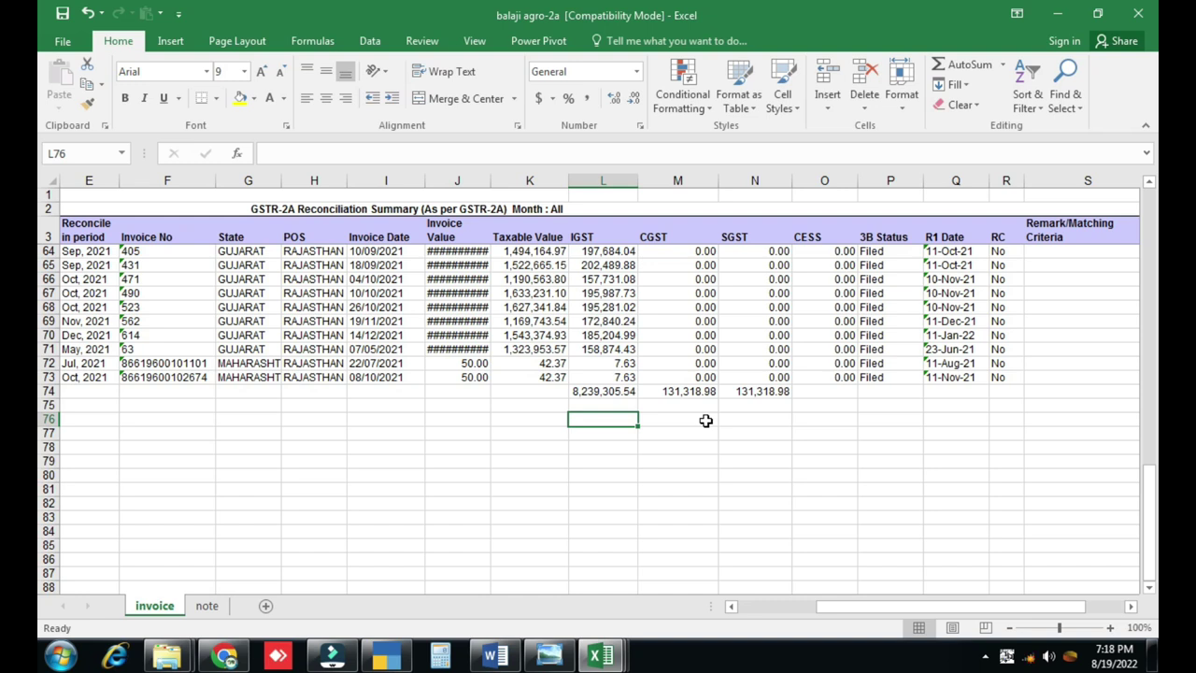
left_click(689, 393)
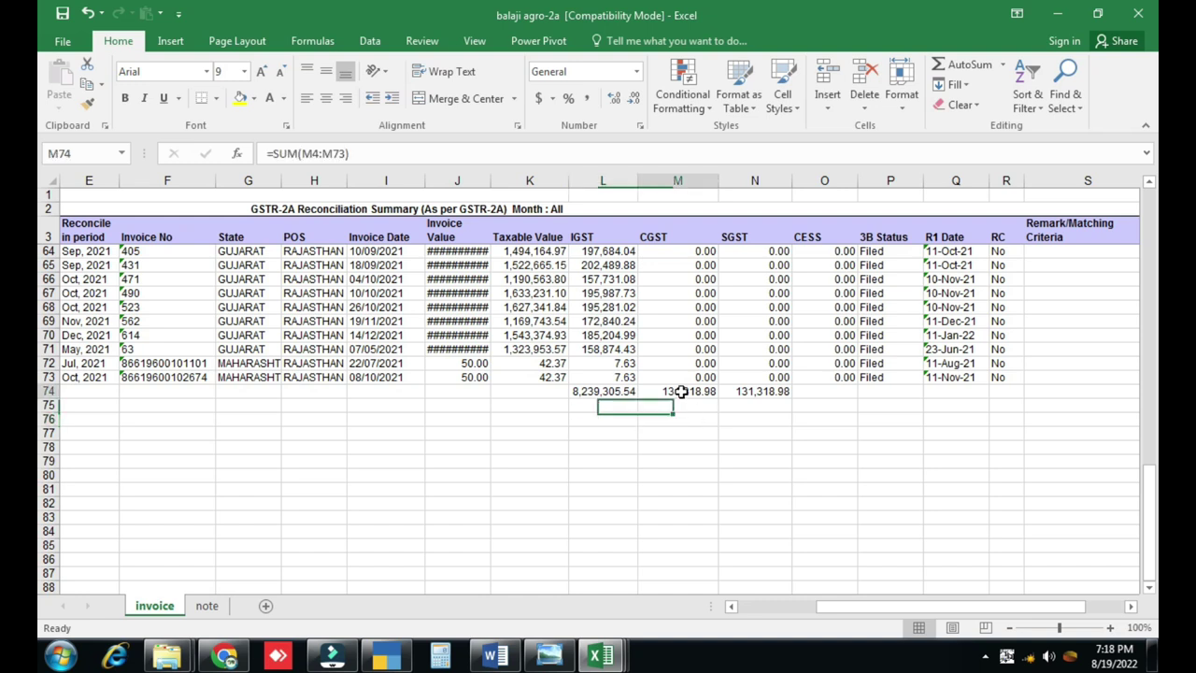
left_click(765, 391)
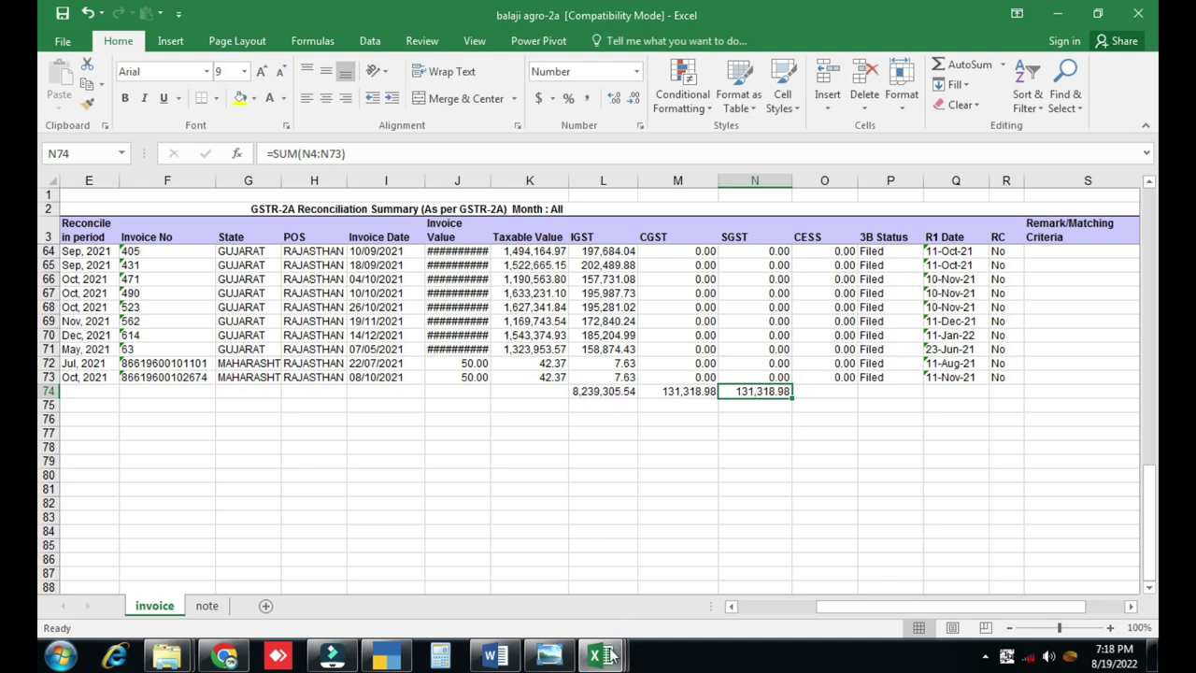
Highlight the line GST TAX AMOUNT in the Word checklist, then examine the outward liability table in the GST summary workbook in Excel
left_click(495, 656)
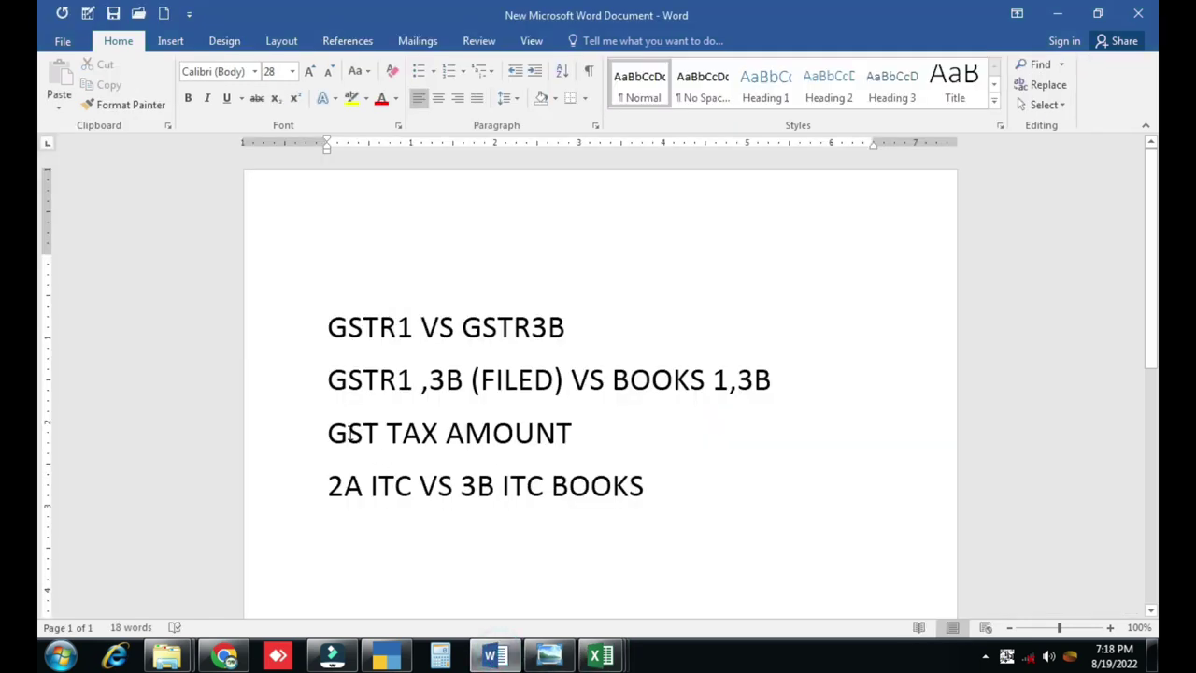
left_click_drag(326, 432, 603, 440)
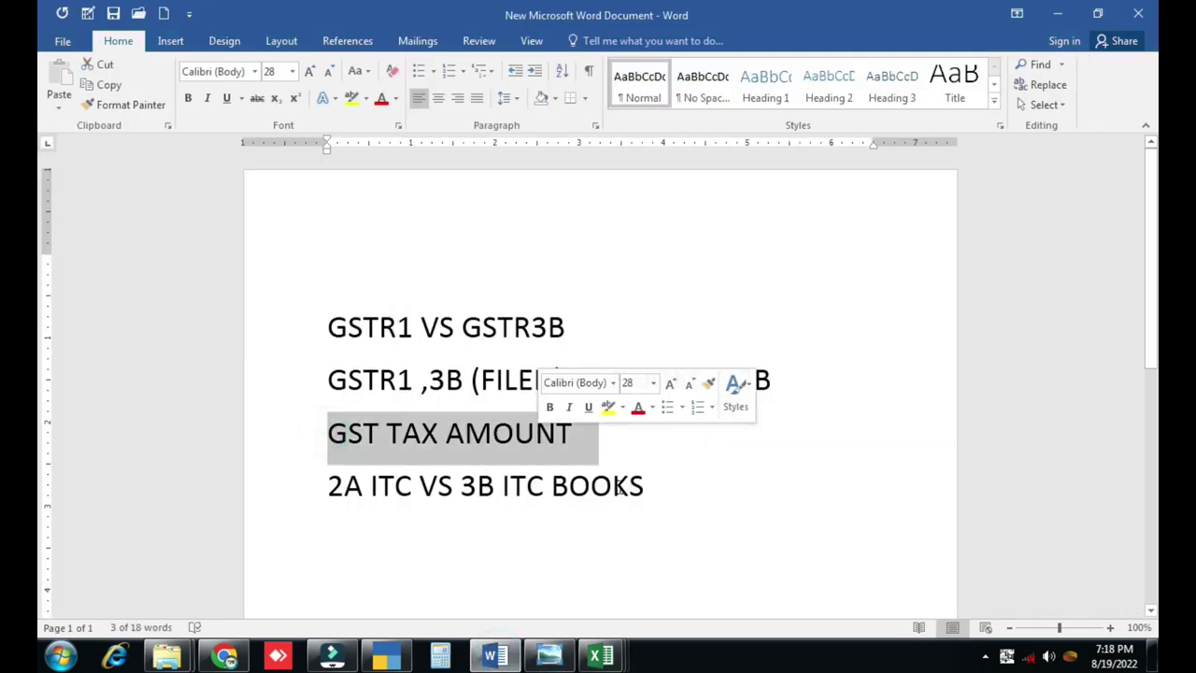
mouse_move(609, 659)
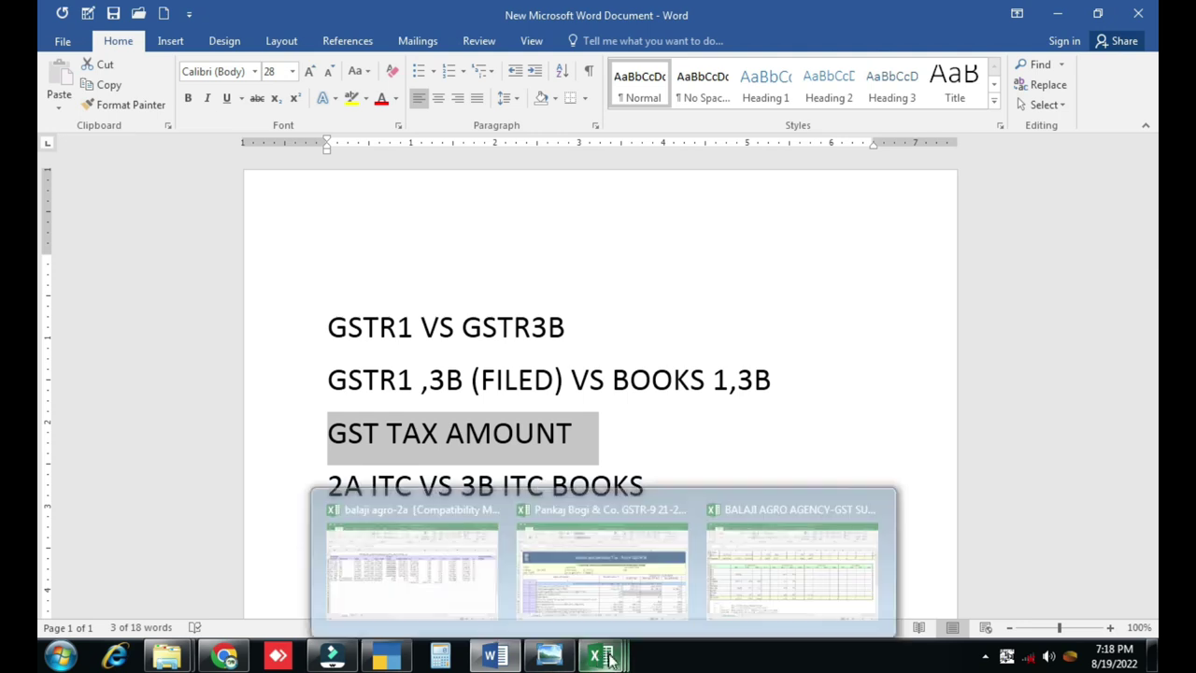
mouse_move(621, 588)
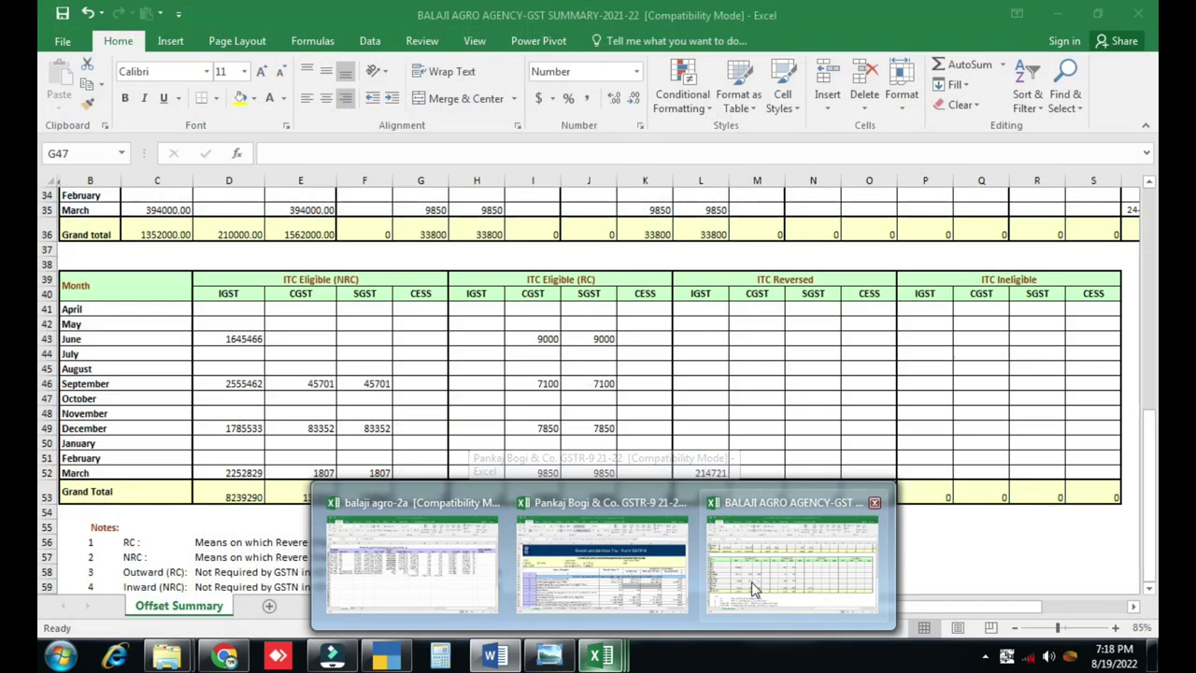
left_click(733, 587)
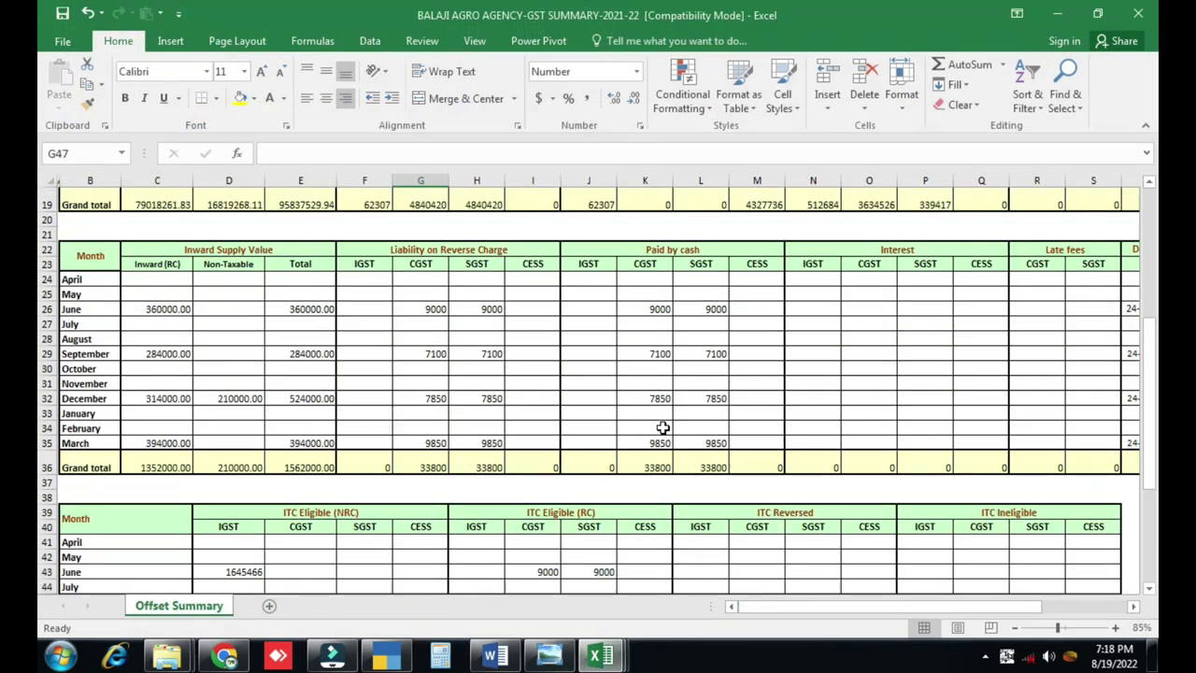
scroll(662, 427, "up", 6)
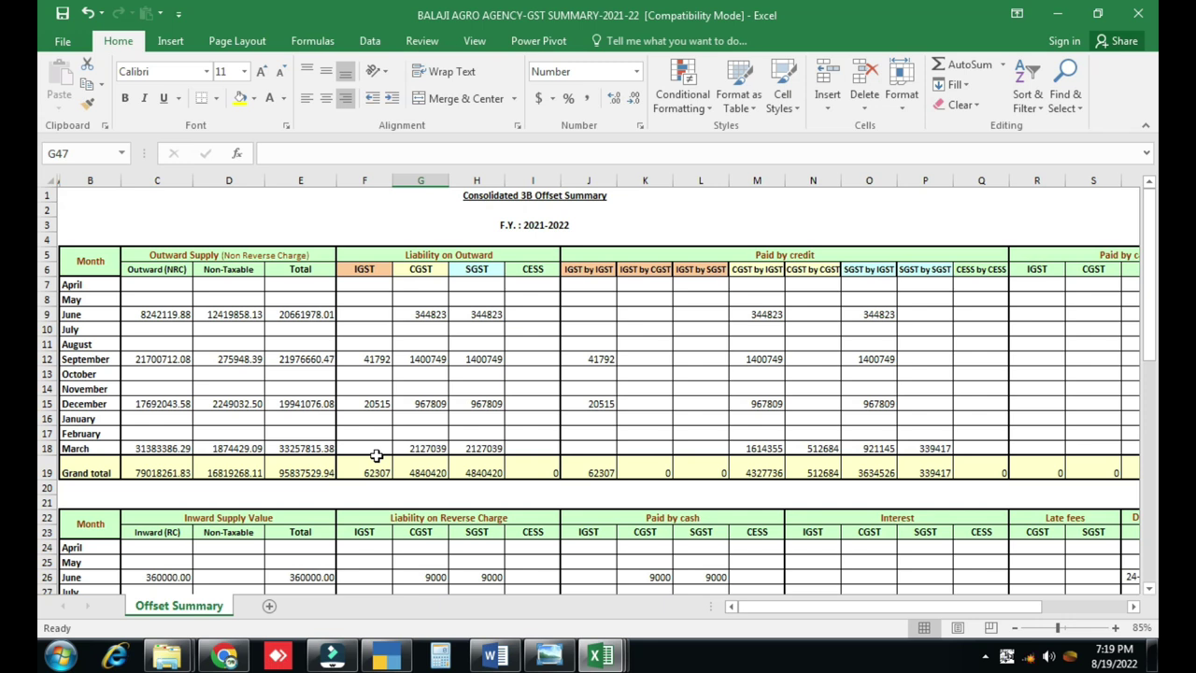
Switch to TallyPrime's GSTR-3B report and mark the Net ITC Available tax amounts on a magnified view
left_click(386, 656)
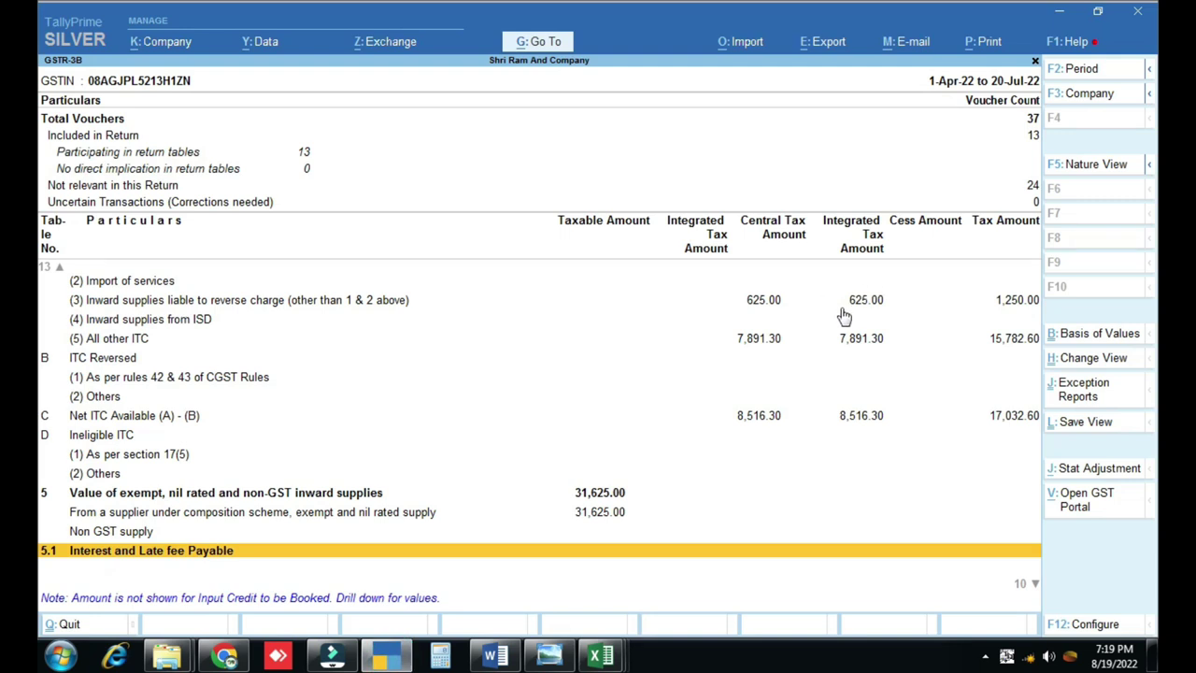
key("ctrl+1")
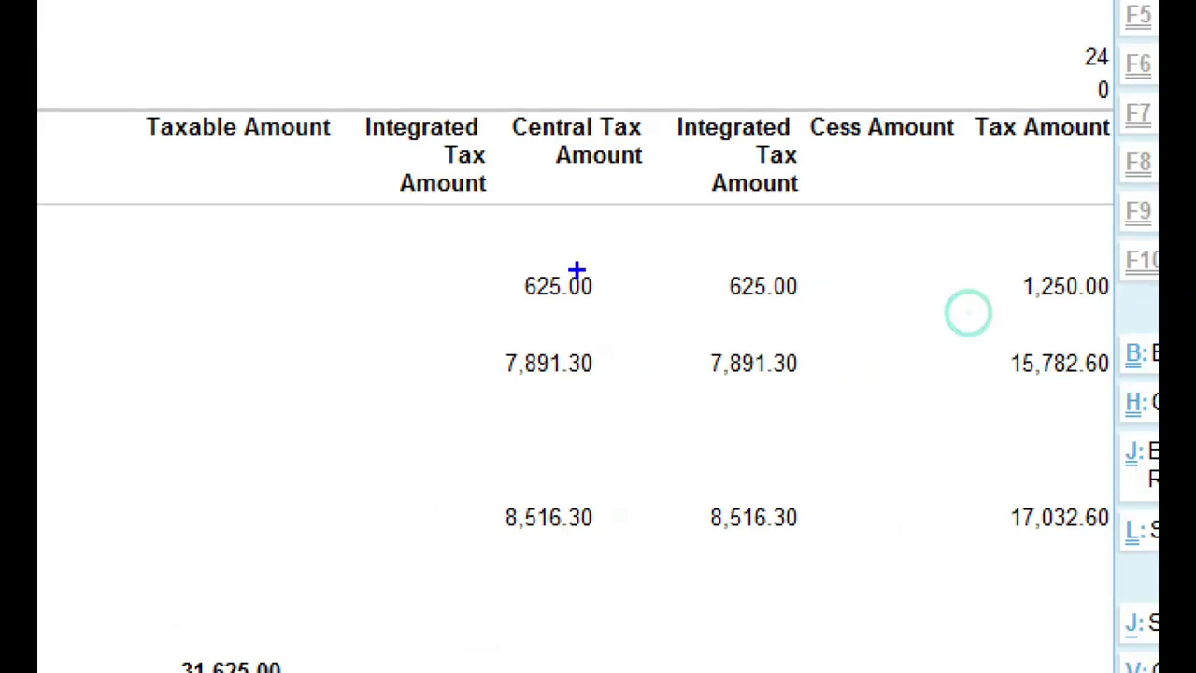
mouse_move(441, 430)
left_mouse_down()
mouse_move(842, 606)
mouse_move(897, 608)
left_mouse_up()
key("Escape")
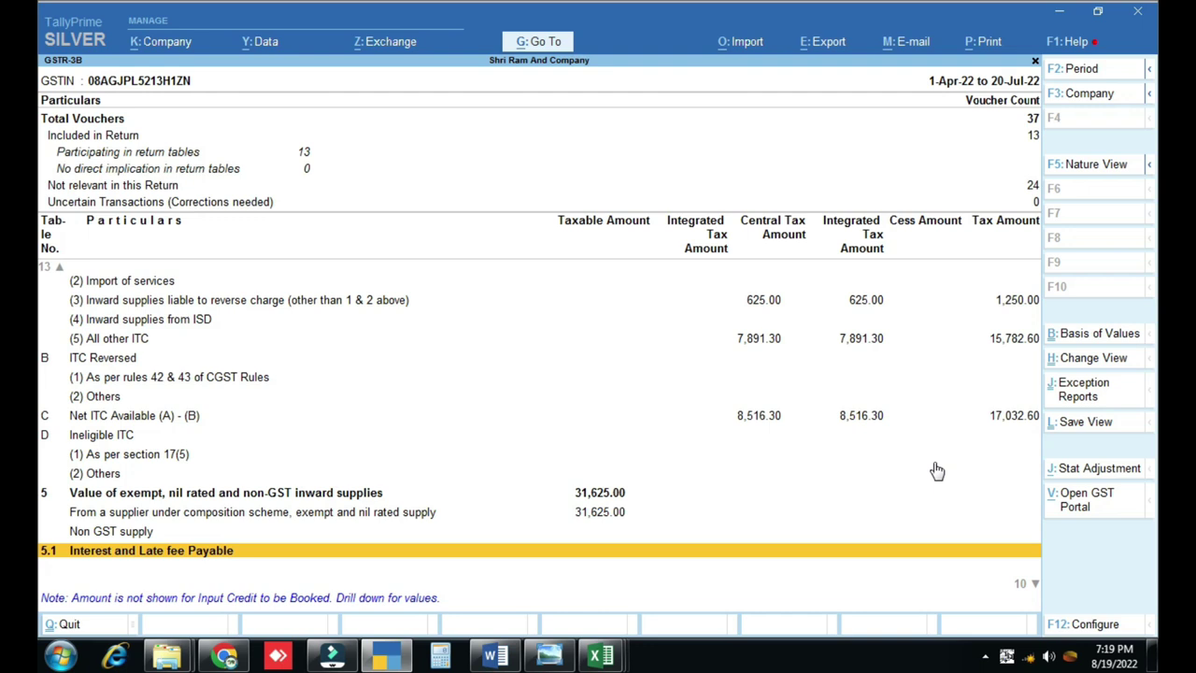
Switch to the GSTR-9 workbook in Excel and inspect the zero-rated and SEZ supply taxable values on the 4 Outward sheet
mouse_move(601, 655)
left_click(617, 588)
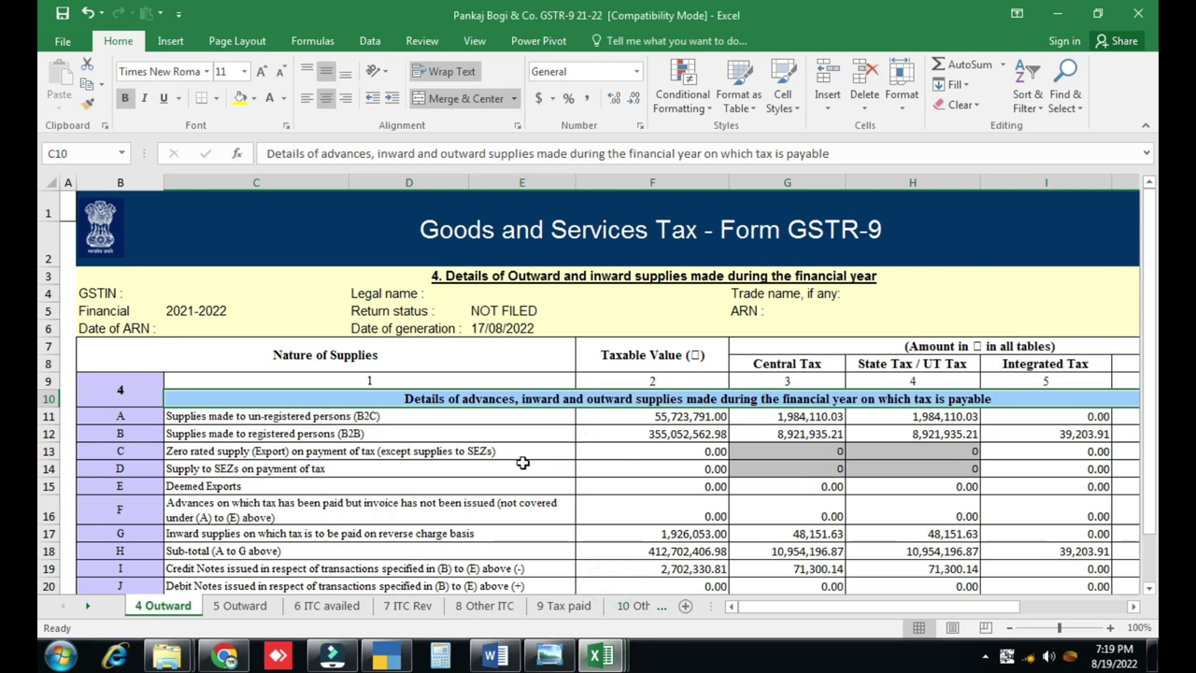
left_click(640, 451)
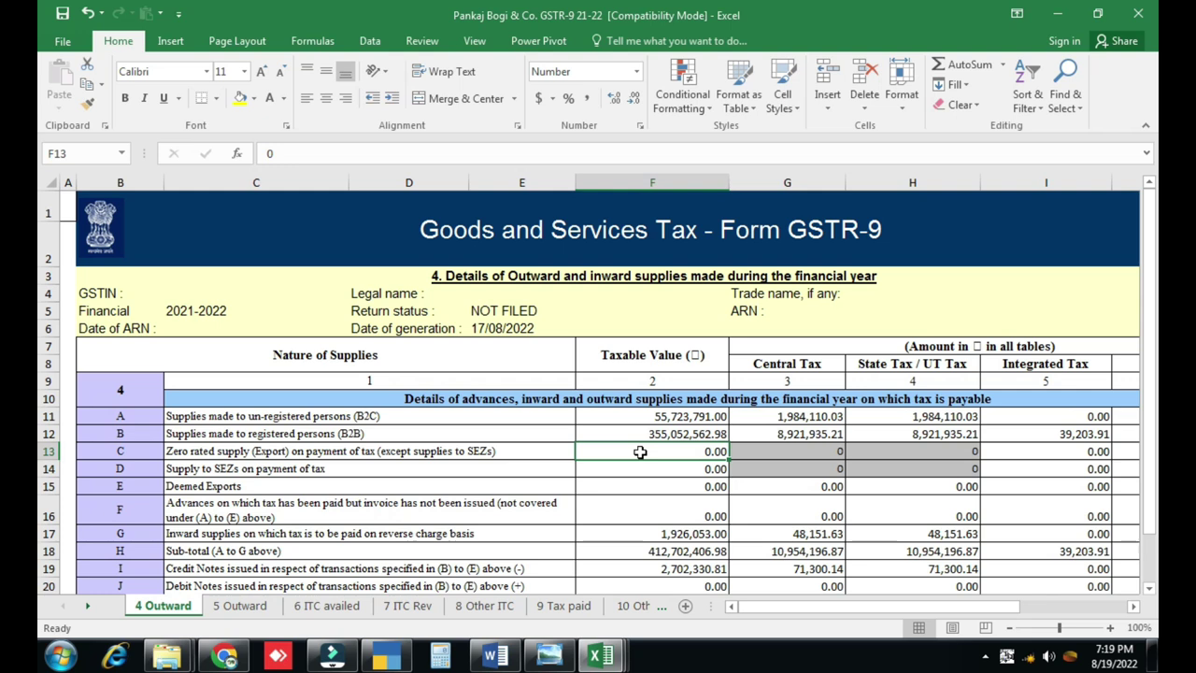
left_click(641, 467)
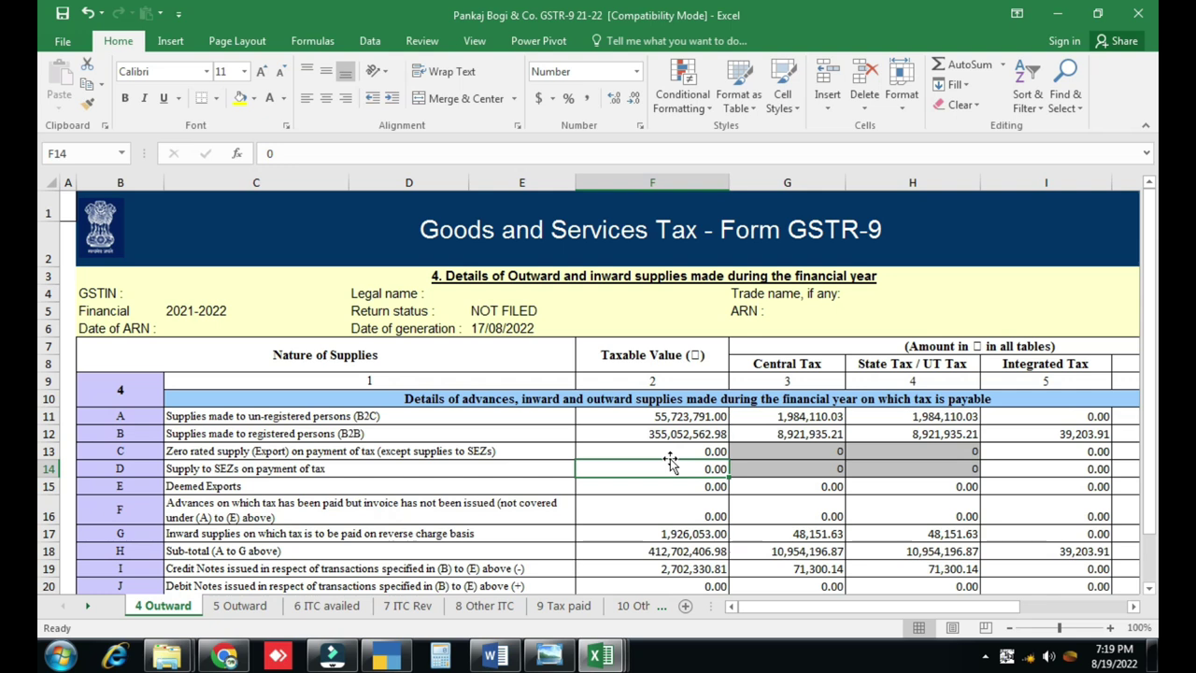
Glance at TallyPrime's GSTR-3B report, return to the balaji agro-2a workbook and widen its Invoice Value column to show full amounts
left_click(388, 656)
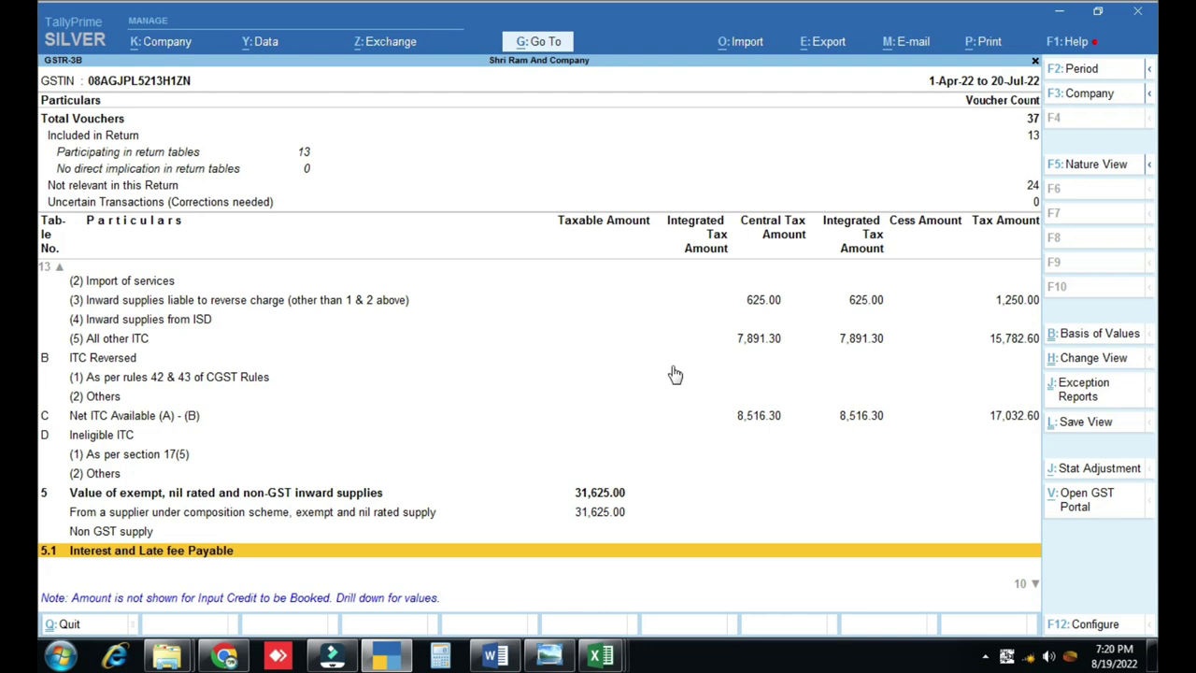
left_click(601, 656)
left_click(457, 571)
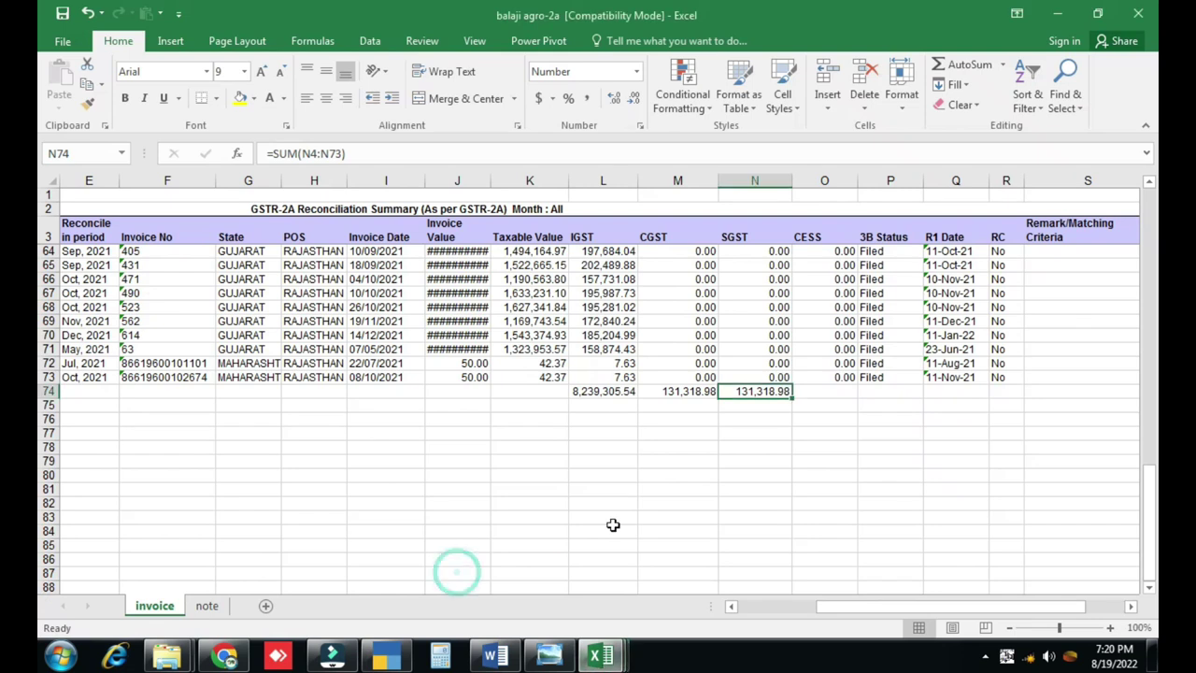
scroll(613, 525, "up", 14)
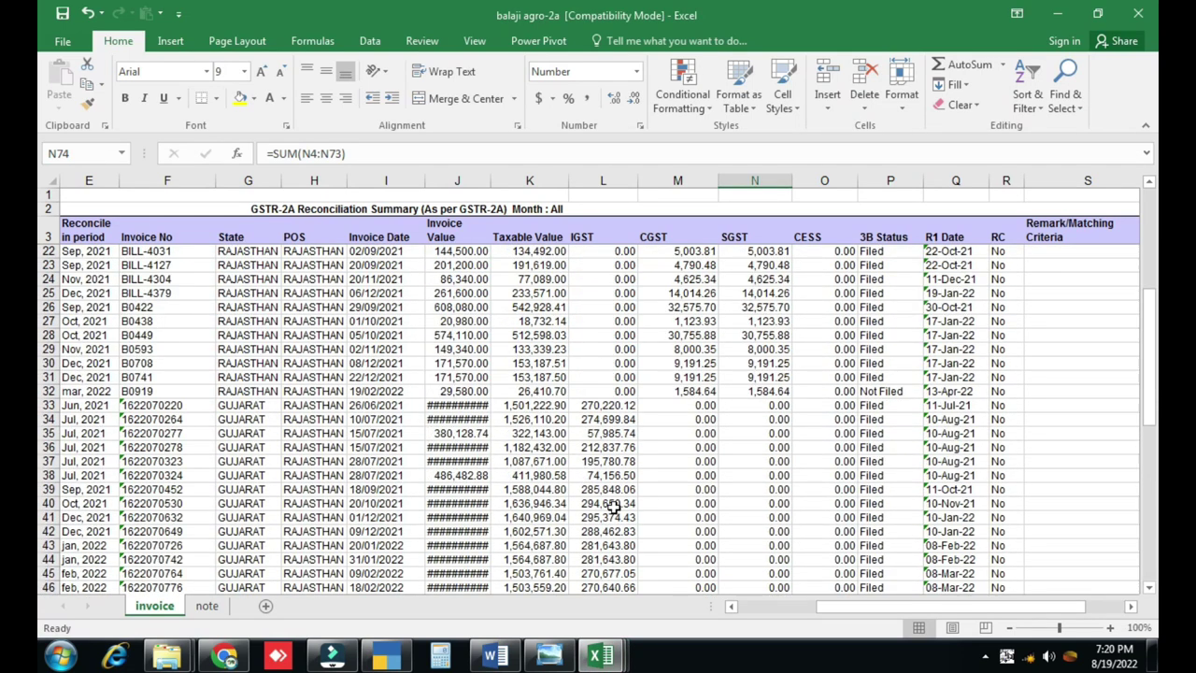
left_click_drag(490, 180, 525, 180)
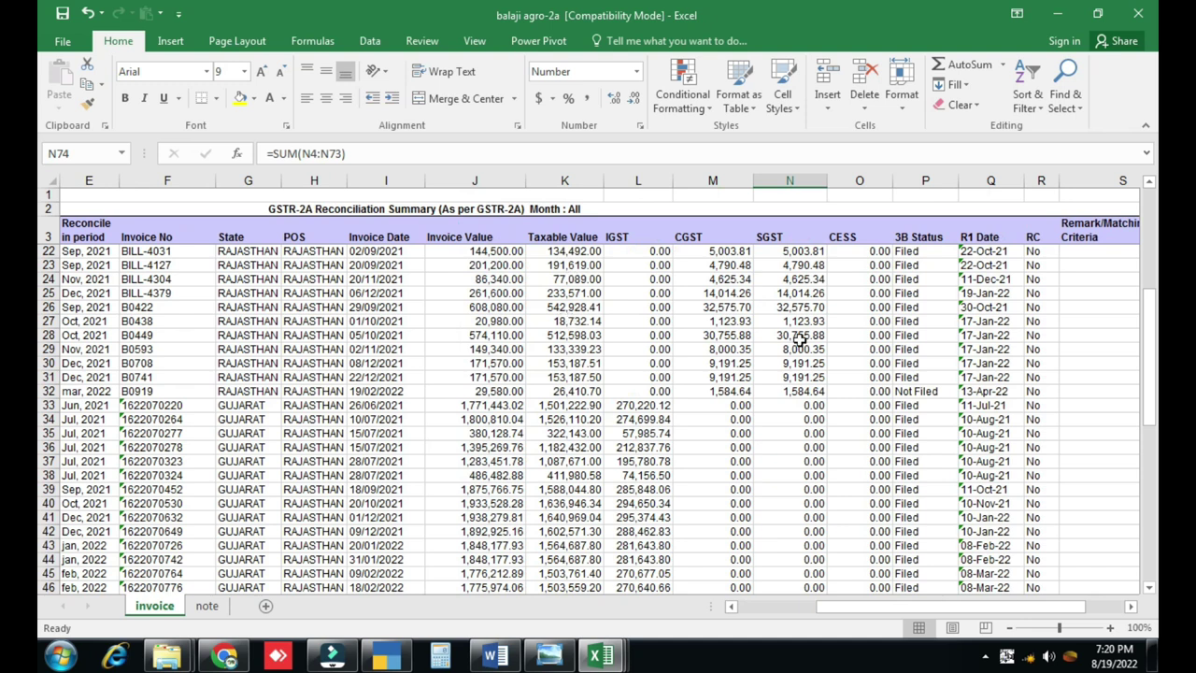
Review the GSTR-2A invoice list from its first entry down to the IGST, CGST and SGST totals
scroll(719, 381, "up", 6)
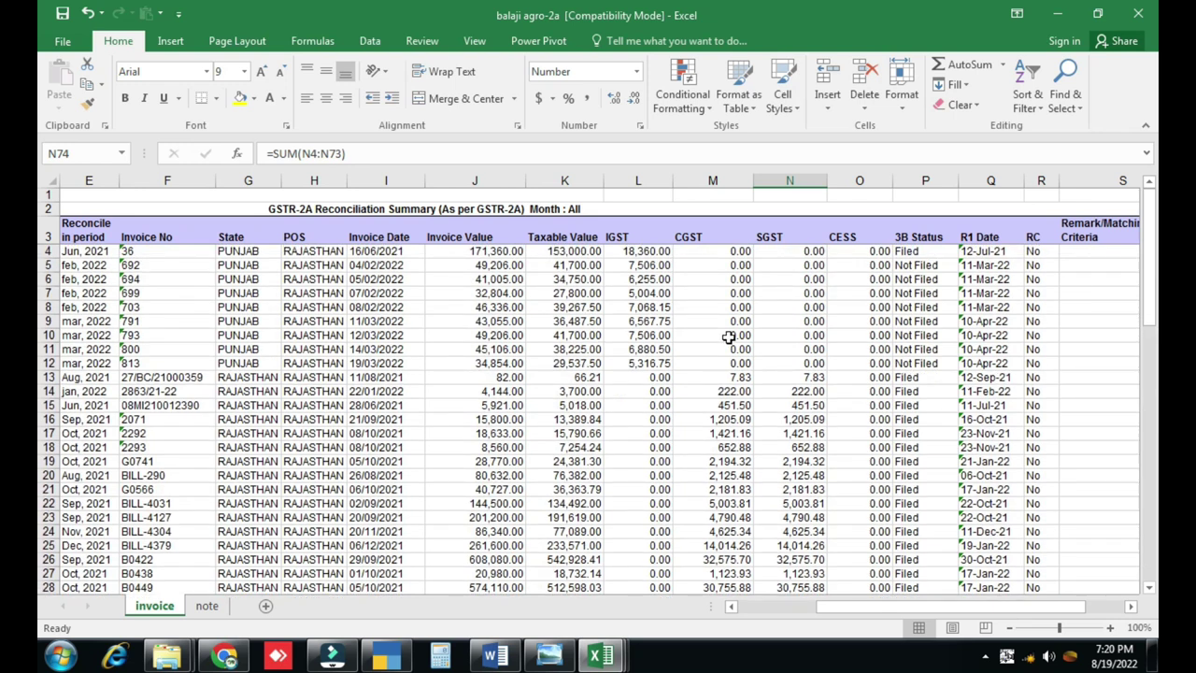
scroll(732, 421, "down", 20)
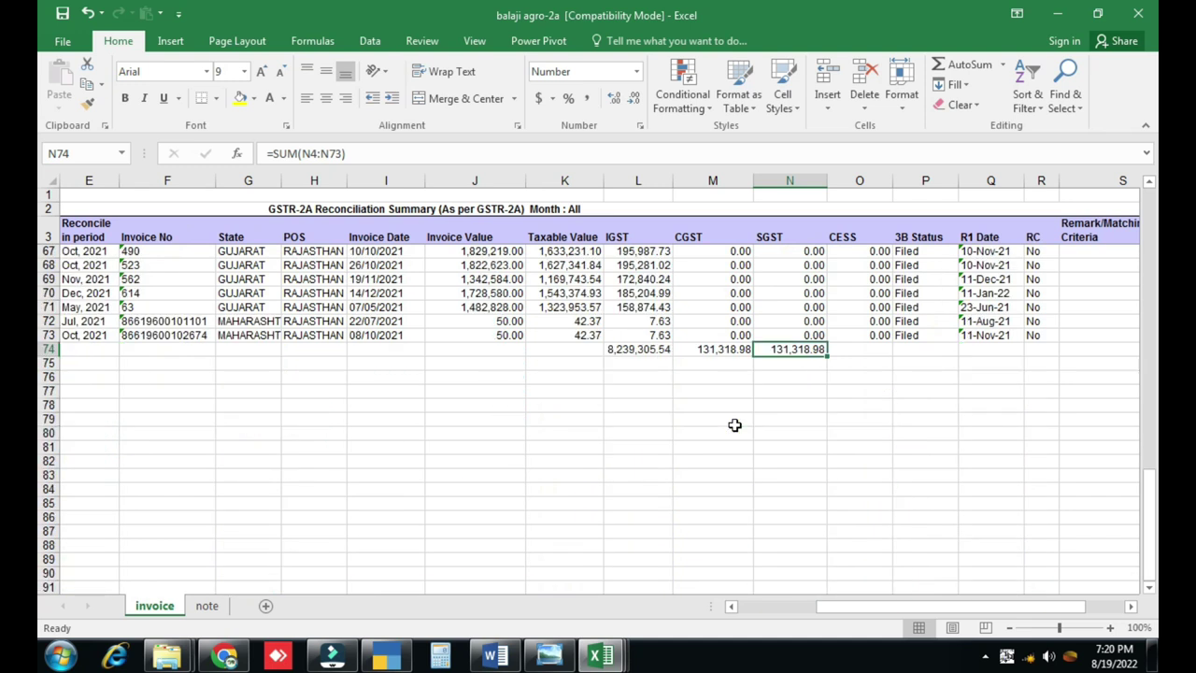
left_click(716, 366)
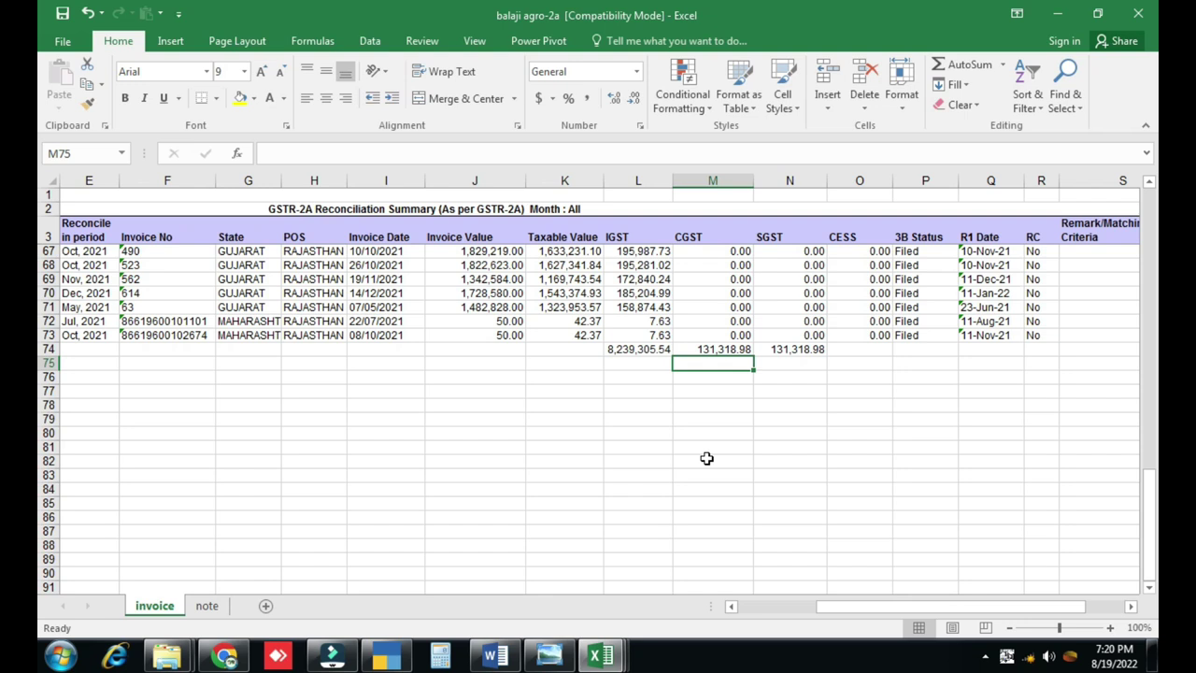
scroll(600, 464, "up", 3)
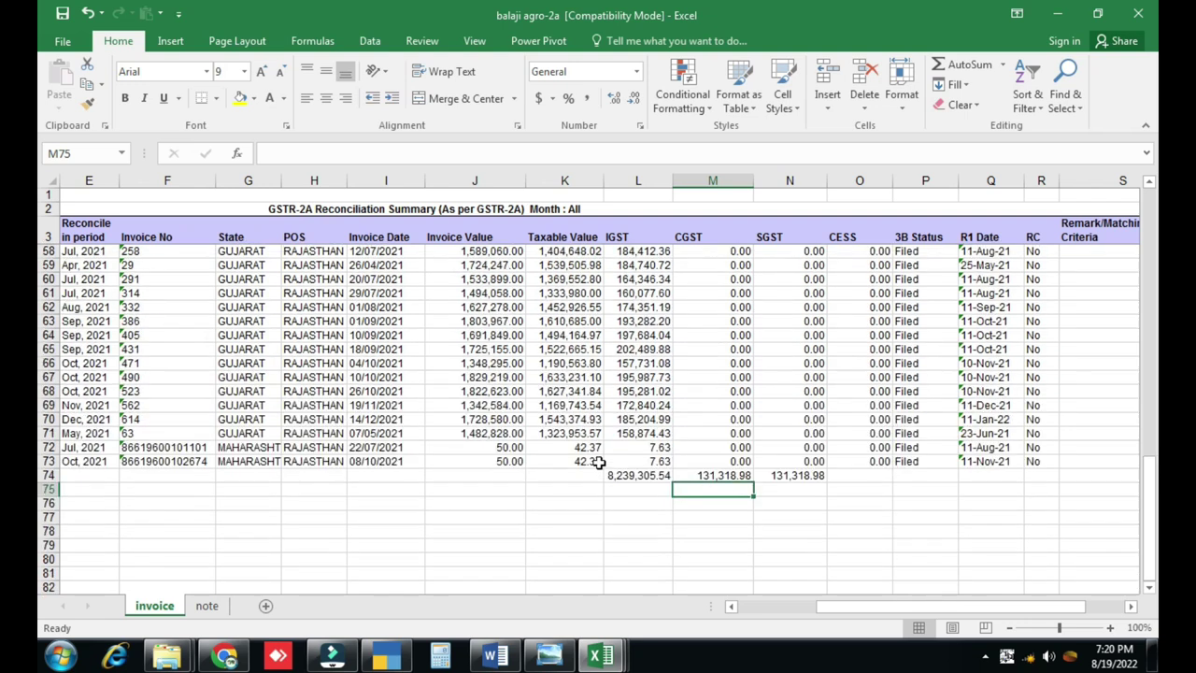
Go from the taxable value of invoice 523 back to its serial number to view the sheet's first columns
left_click(528, 391)
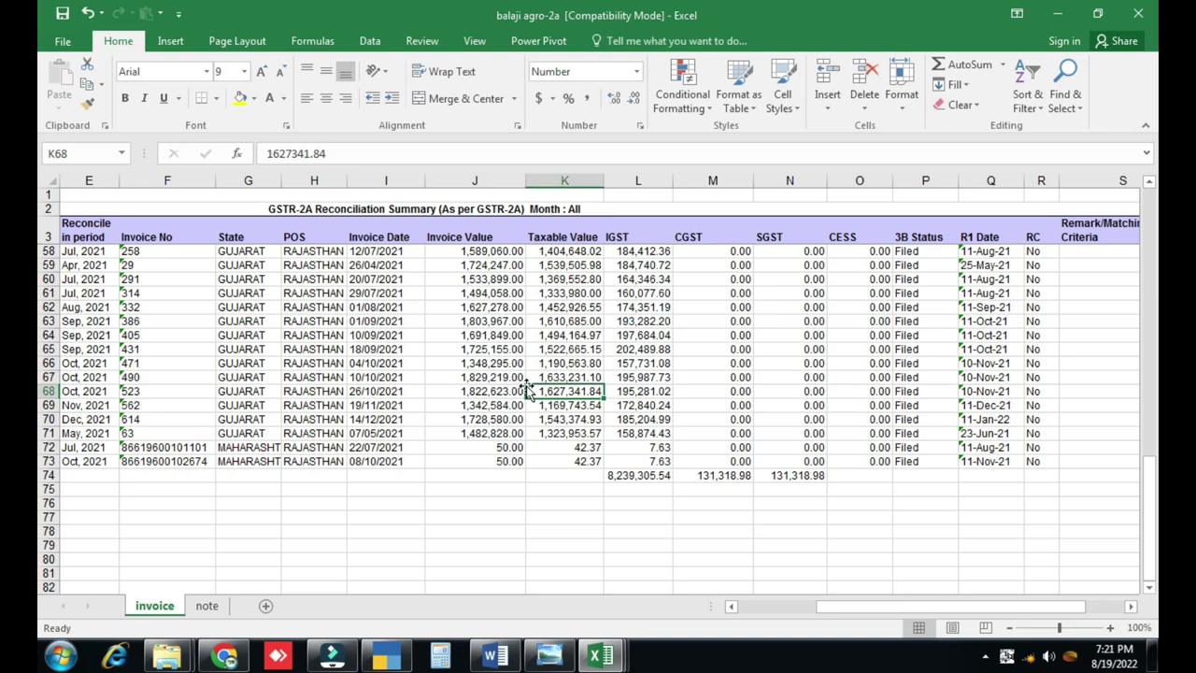
key("Left")
key("Left")
key("Left")
key("Left")
key("Left")
key("Left")
key("Left")
key("Left")
key("Left")
key("Left")
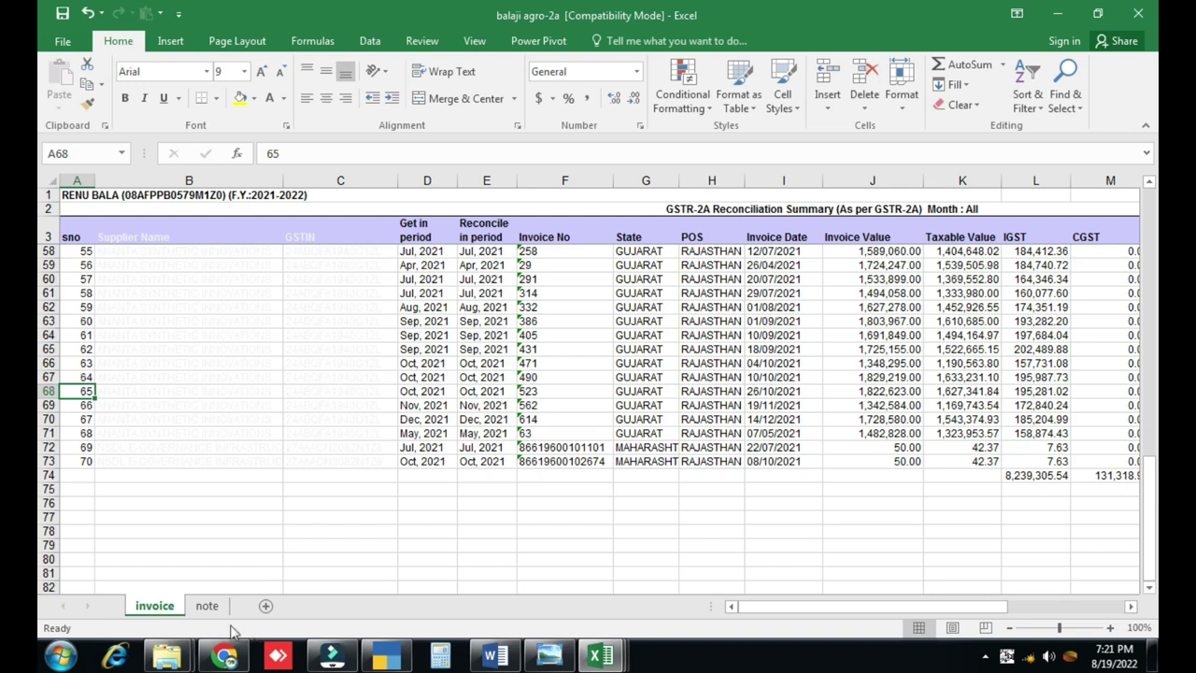
Open the note sheet and examine the credit notes listed in GSTR-2A
left_click(208, 605)
left_click(471, 433)
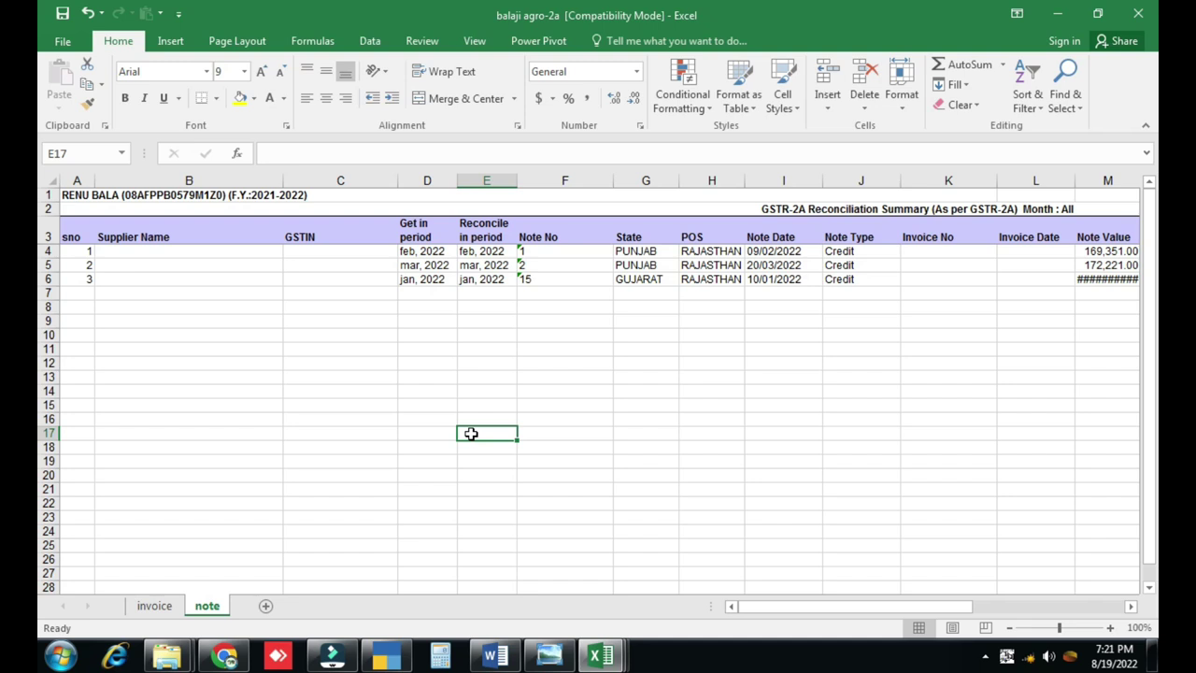
left_click(572, 446)
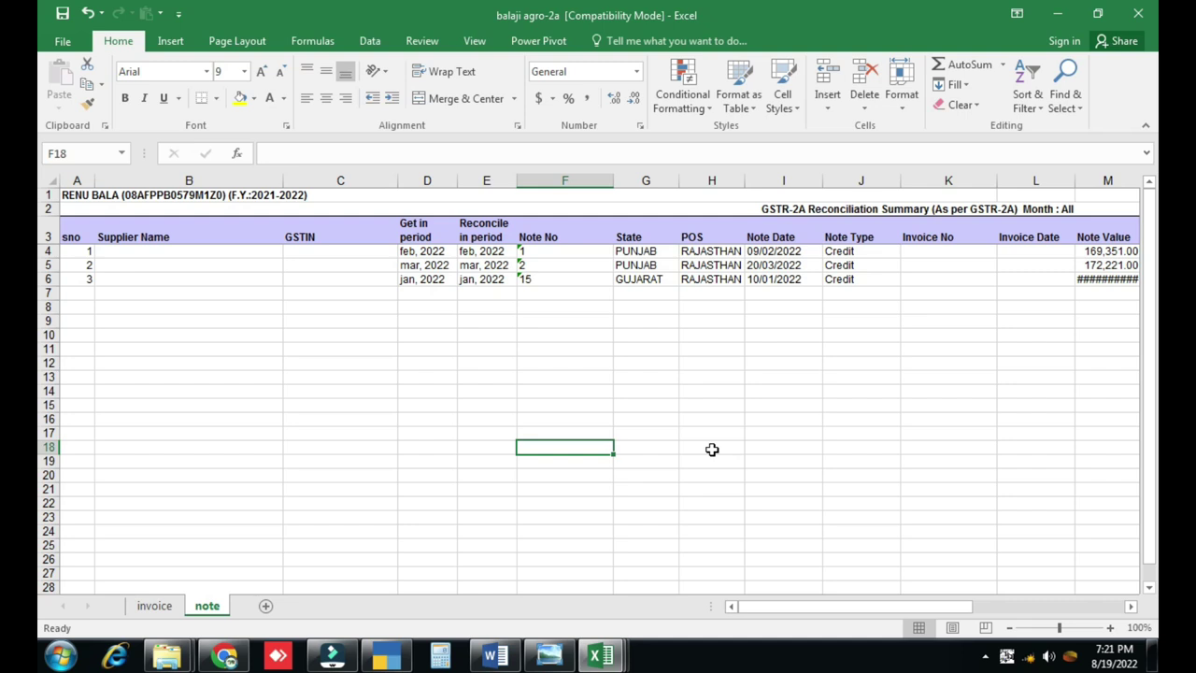
Switch to the GSTR-9 workbook and examine the full table 4 of outward and inward supplies on which tax is payable
mouse_move(601, 656)
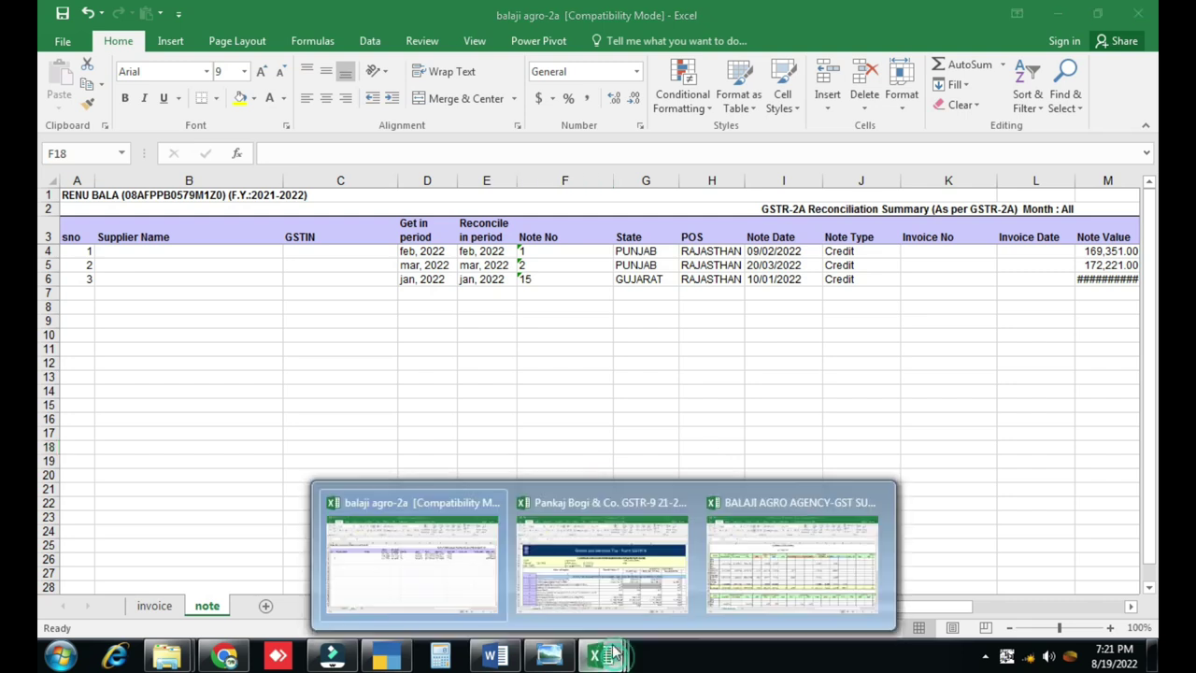
left_click(591, 584)
scroll(654, 364, "down", 2)
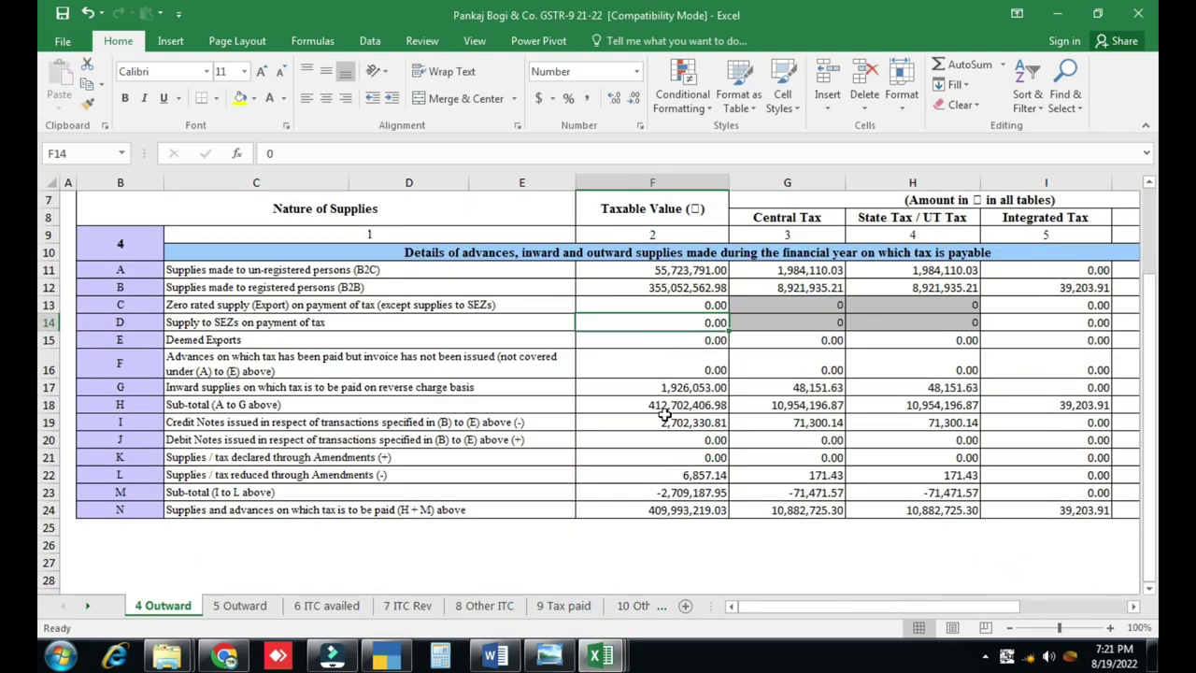
Check the taxable values of the reverse-charge inward supplies and the uninvoiced advances in table 4 of the GSTR-9 form
left_click(666, 388)
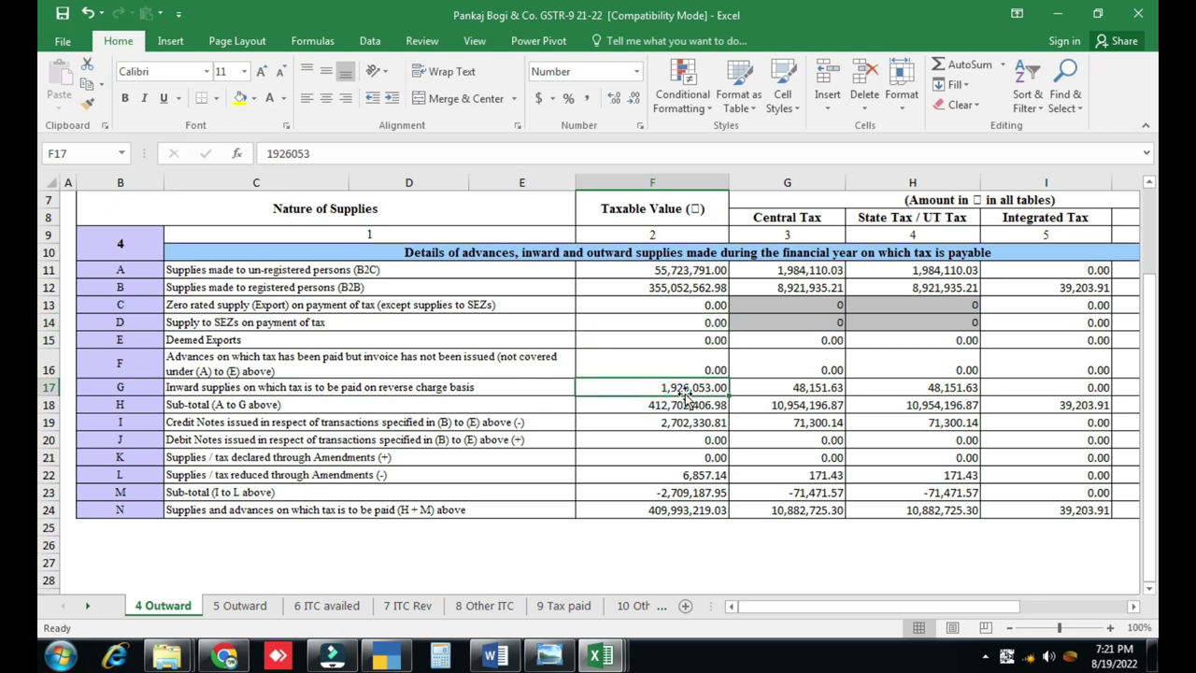
scroll(678, 394, "down", 3)
scroll(685, 398, "up", 2)
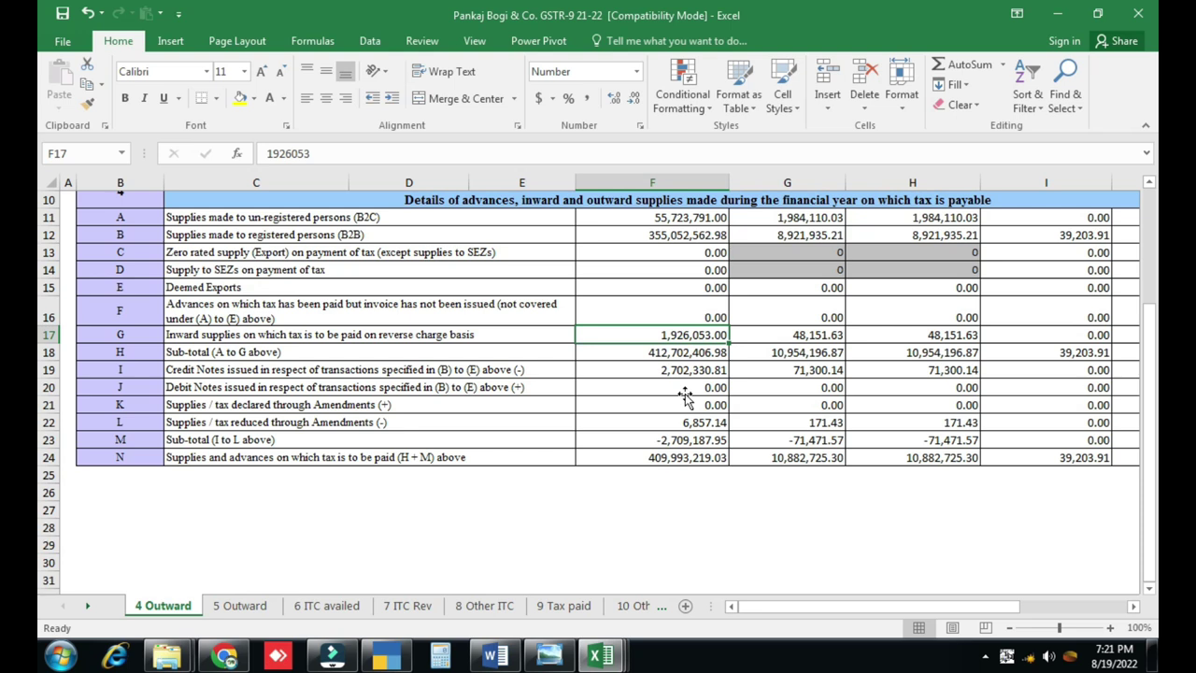
left_click(688, 309)
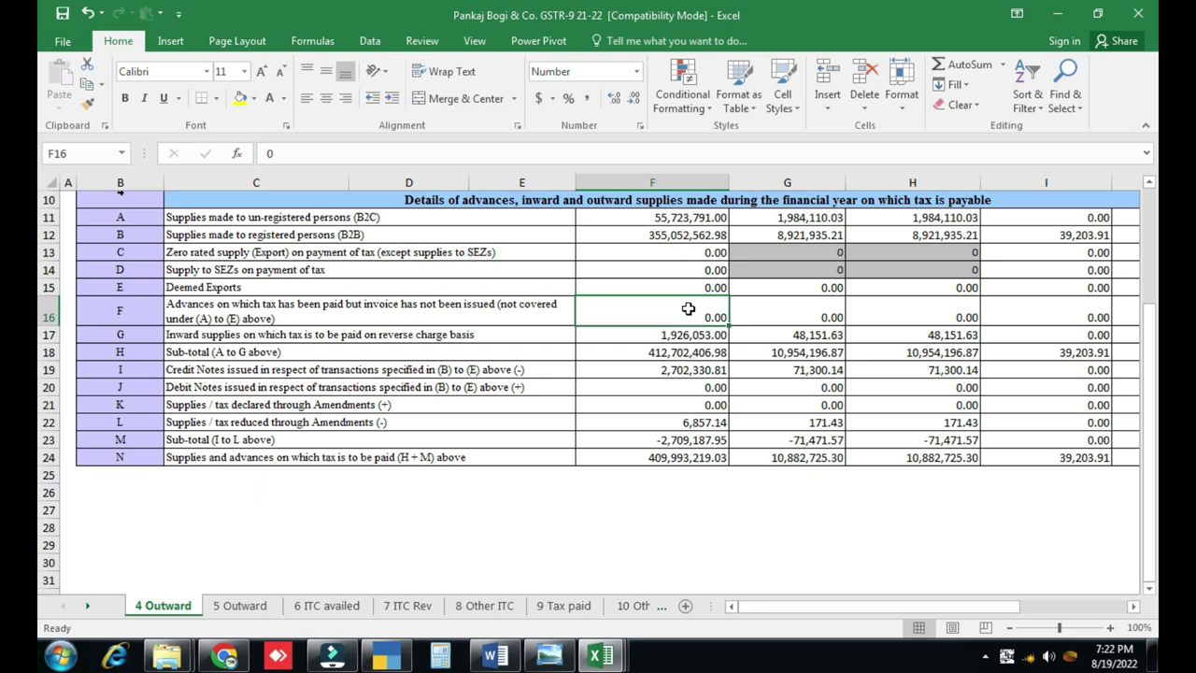
Switch to the Word checklist and review the GSTR1 VS GSTR3B and GSTR1 ,3B (FILED) VS BOOKS 1,3B lines
left_click(494, 656)
left_click(672, 484)
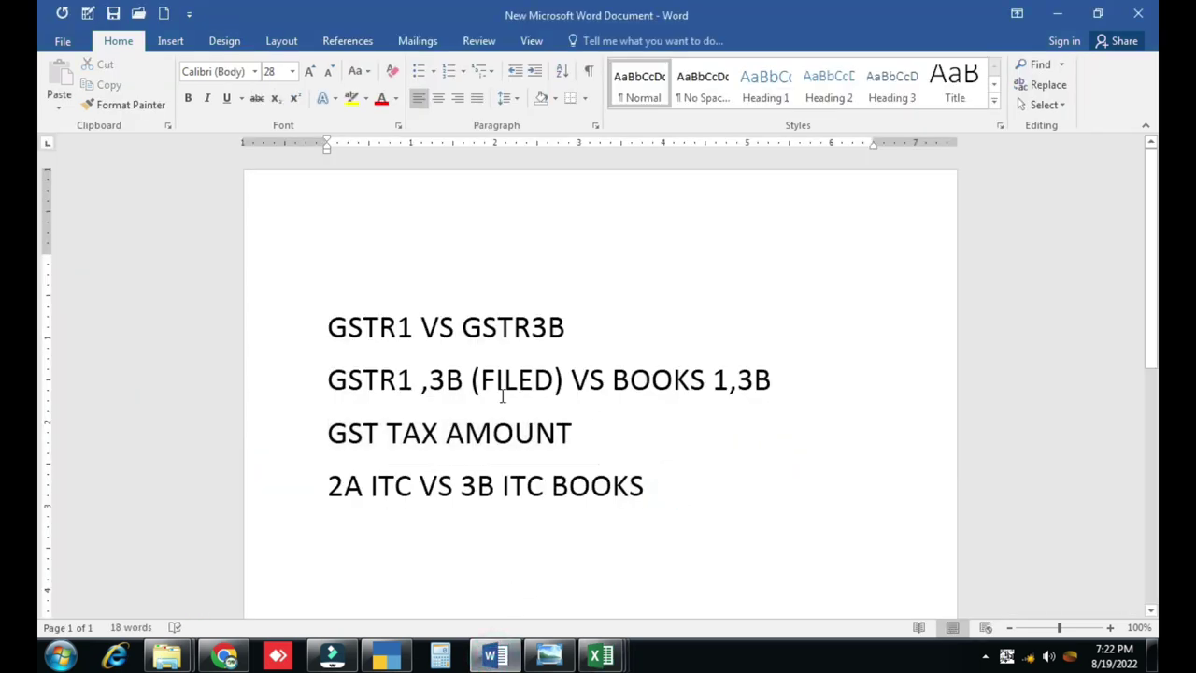
triple_click(325, 326)
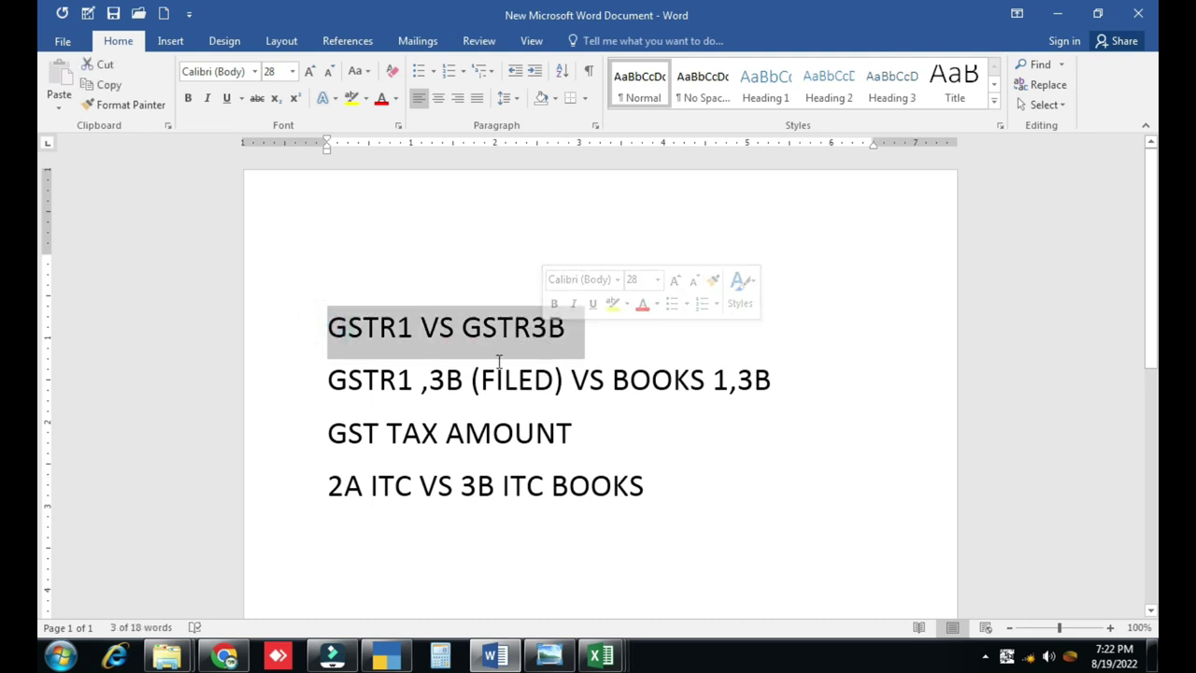
left_click_drag(326, 380, 768, 390)
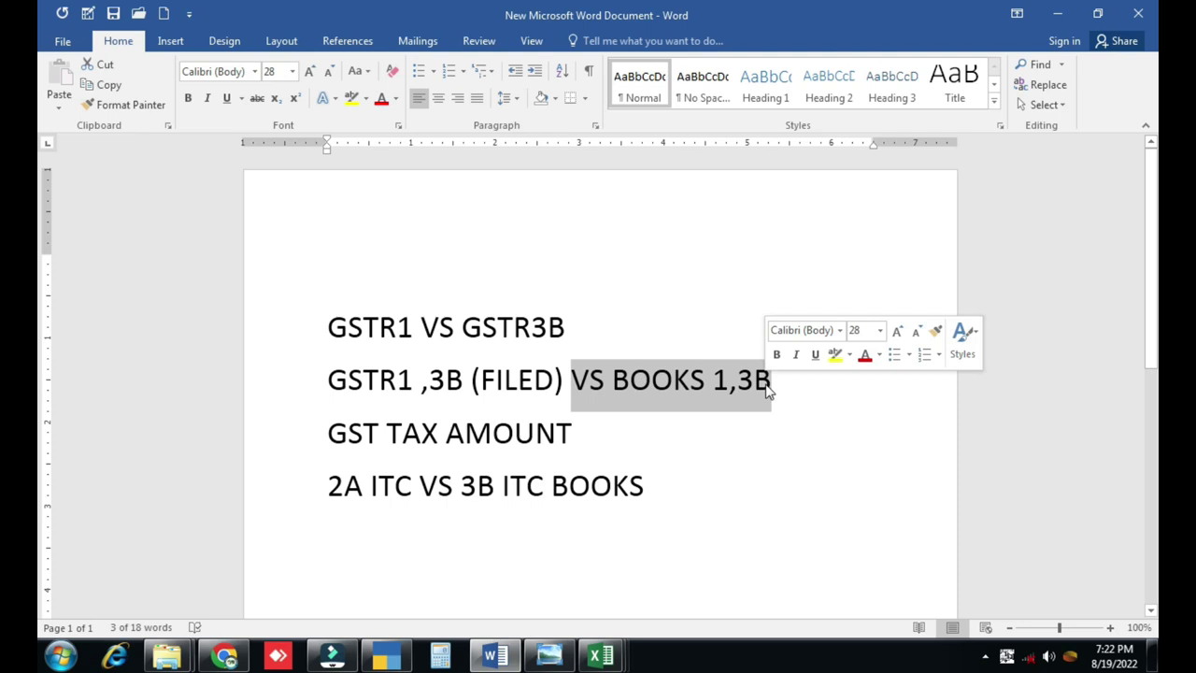
left_click(624, 409)
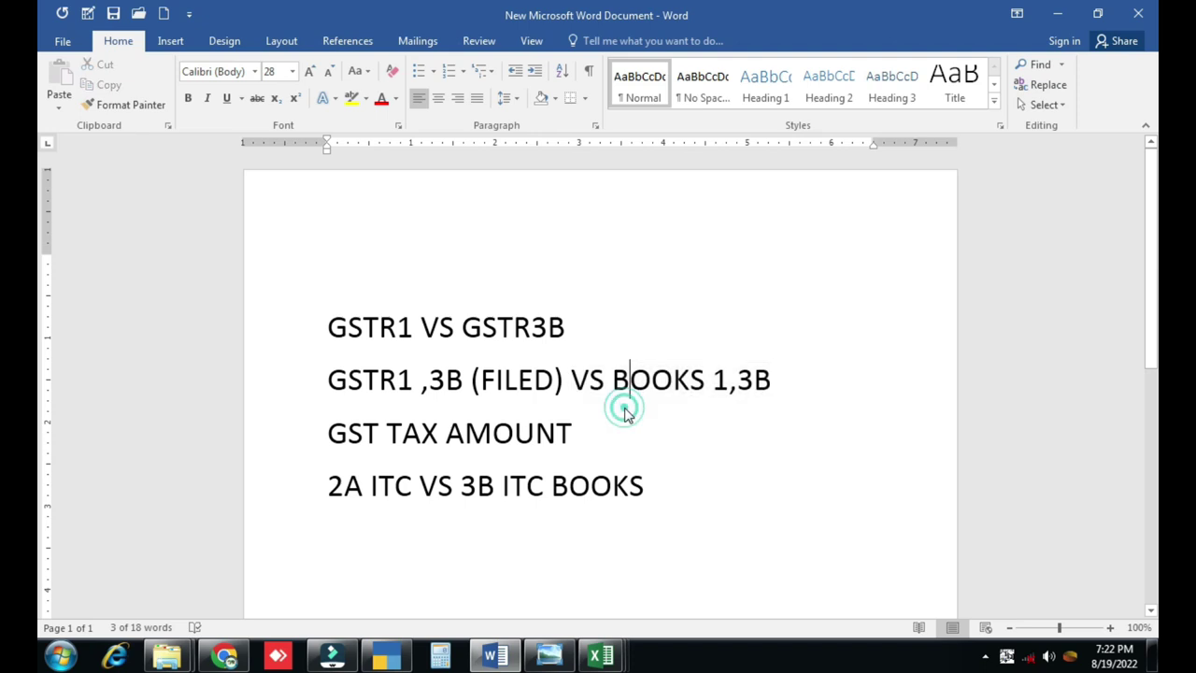
Review the remaining checklist lines, GST TAX AMOUNT and 2A ITC VS 3B ITC BOOKS, highlighting each in turn
scroll(626, 416, "down", 2)
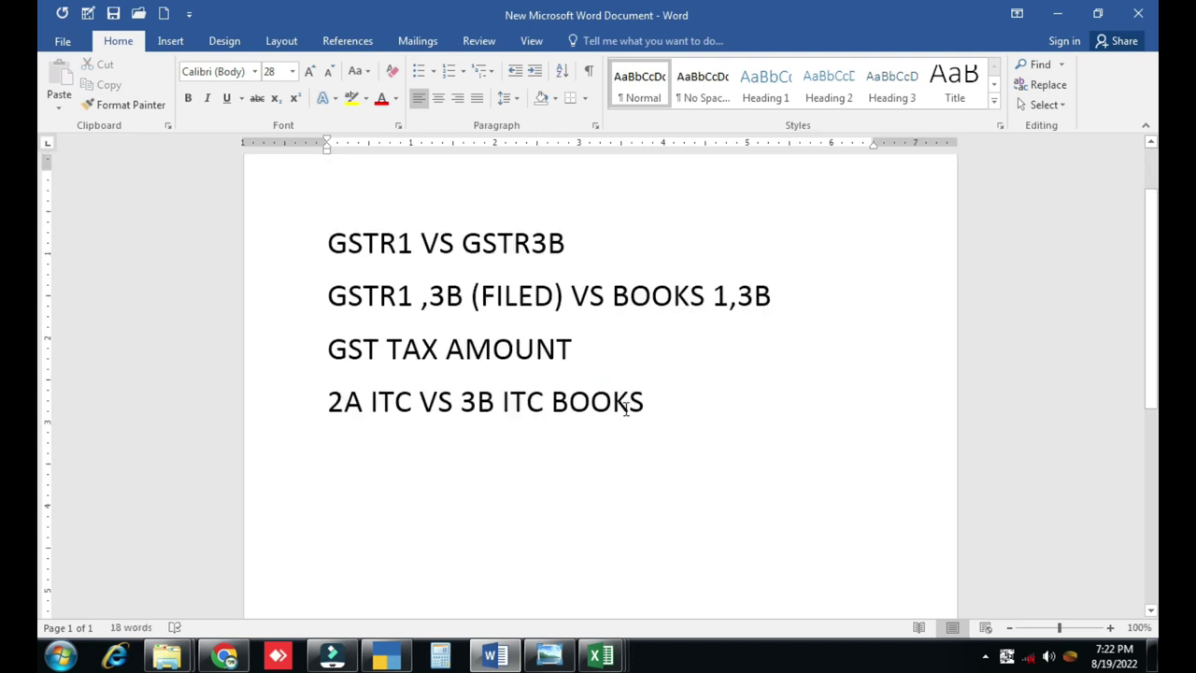
left_click_drag(329, 349, 570, 362)
left_click_drag(322, 404, 617, 412, "ctrl")
left_click(529, 446)
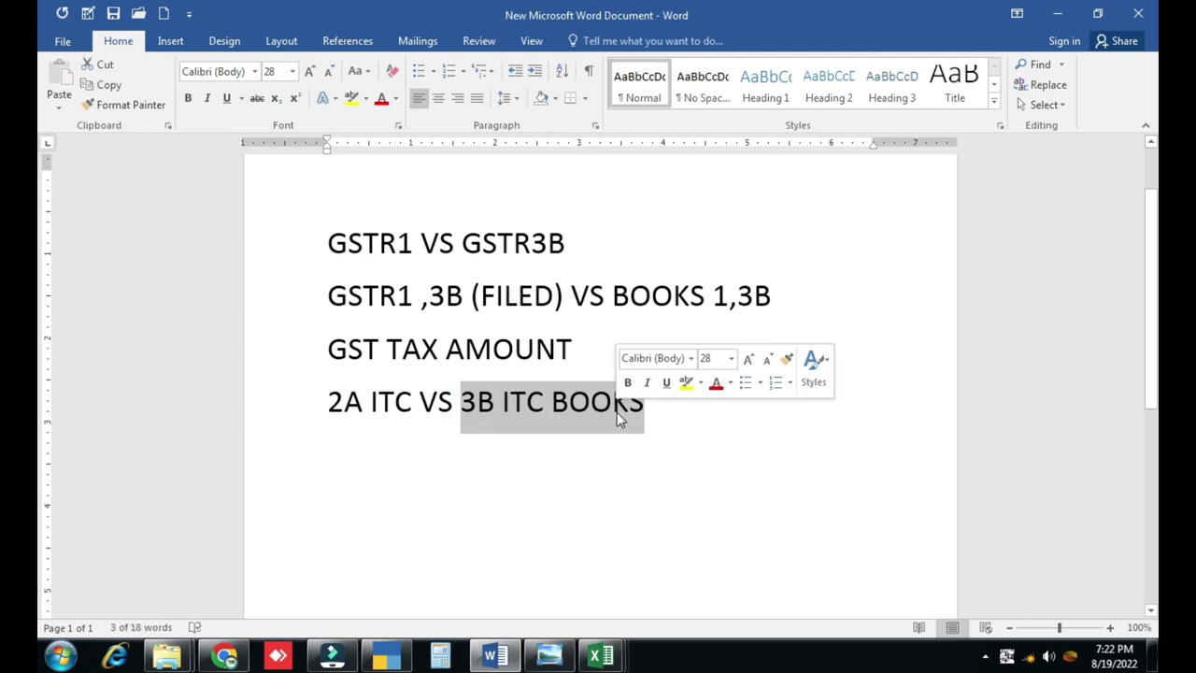